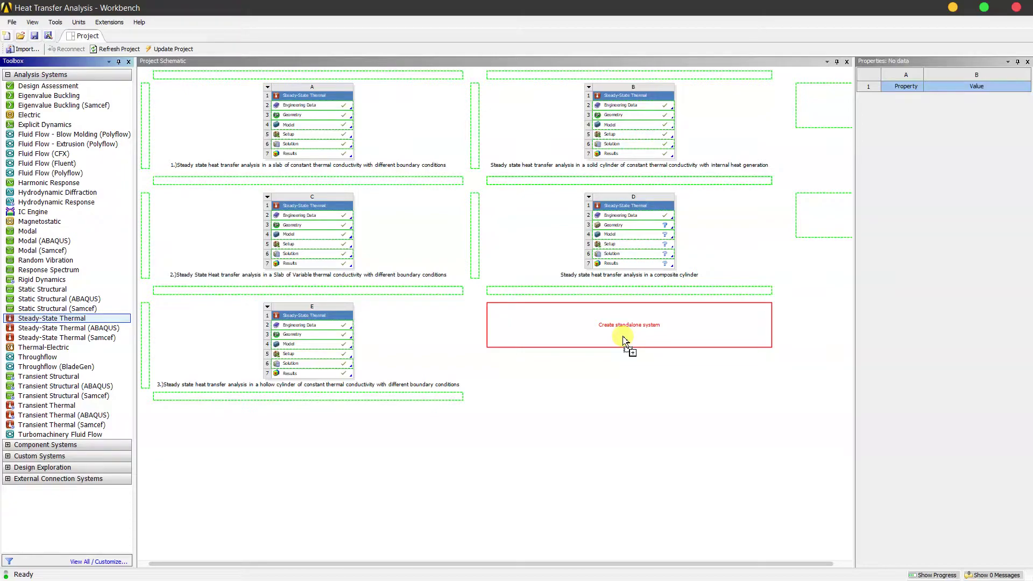
# Step: Add a standalone Steady-State Thermal system titled "Steady state heat transfer analysis in a pin-fin of constant thermal conductivity for various boundary conditions"
pyautogui.moveTo(623, 339); pyautogui.dragTo(625, 338)
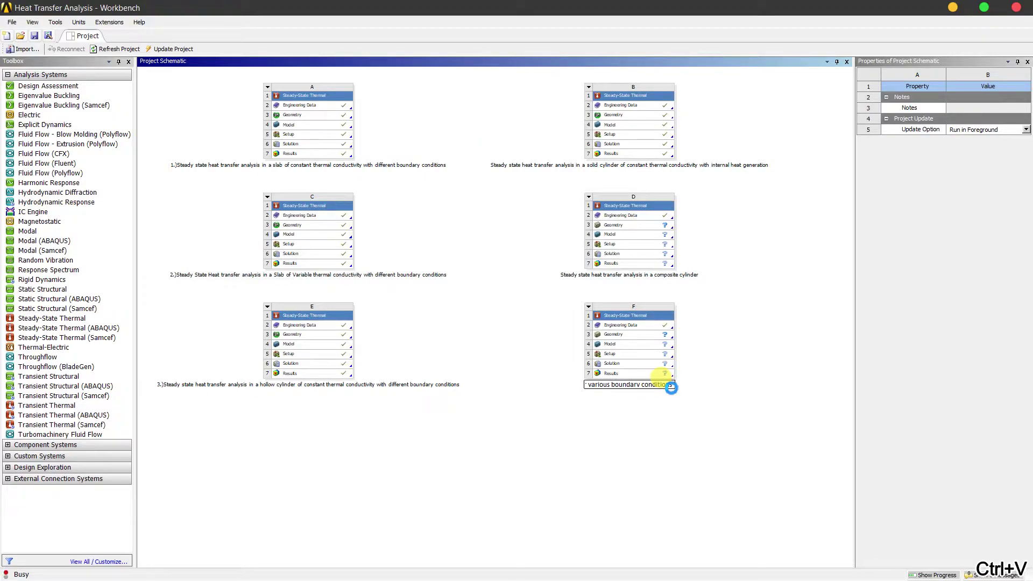
pyautogui.press('Return')
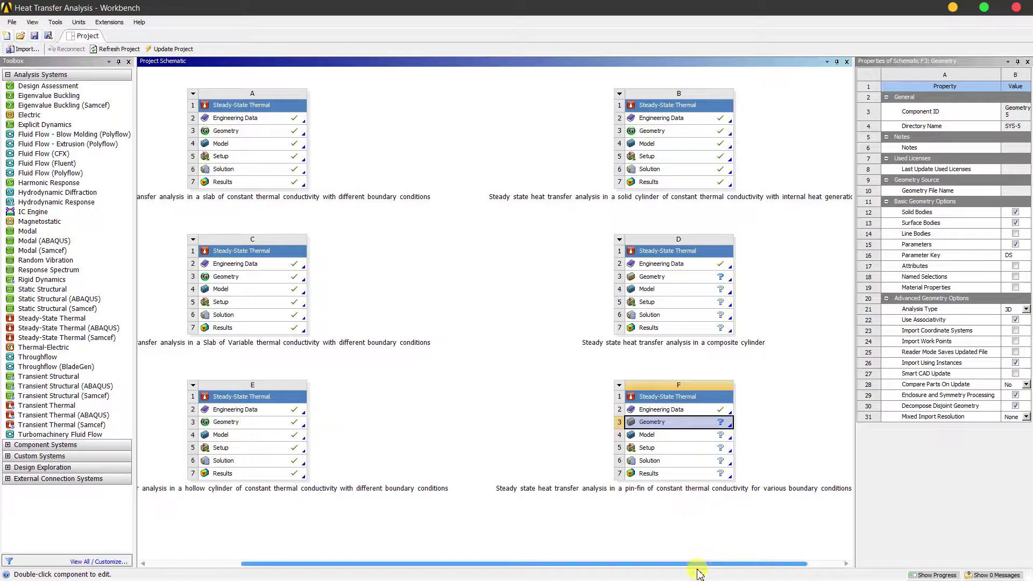
# Step: Start a new DesignModeler geometry for the pin-fin system's Geometry cell
pyautogui.moveTo(699, 562); pyautogui.dragTo(780, 560)
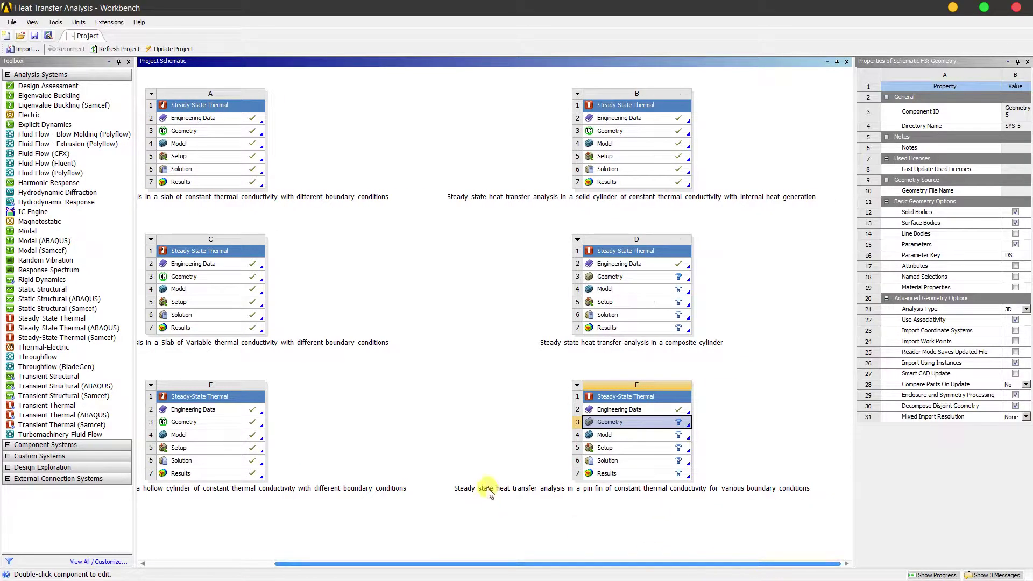
pyautogui.rightClick(663, 429)
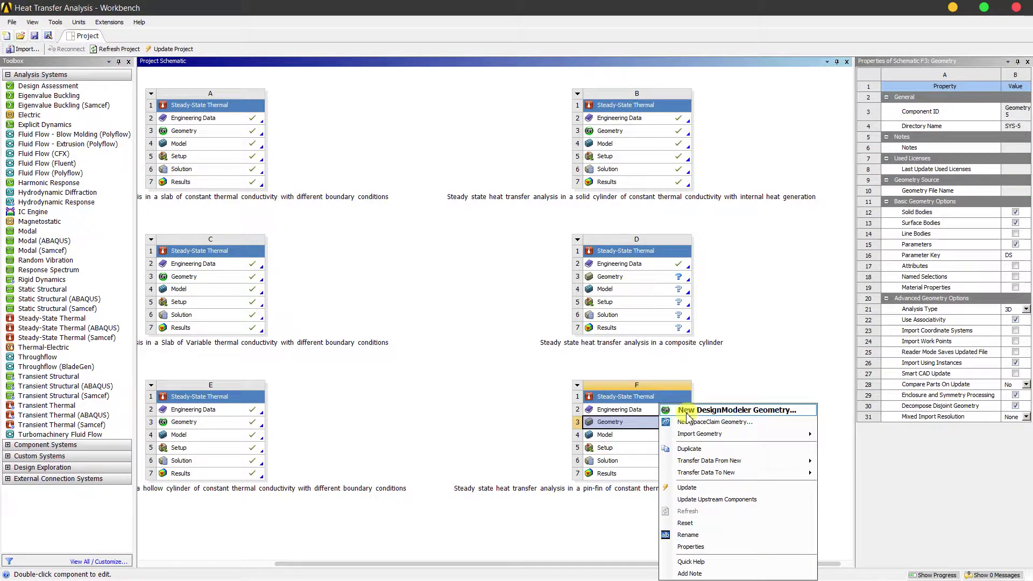
pyautogui.click(687, 413)
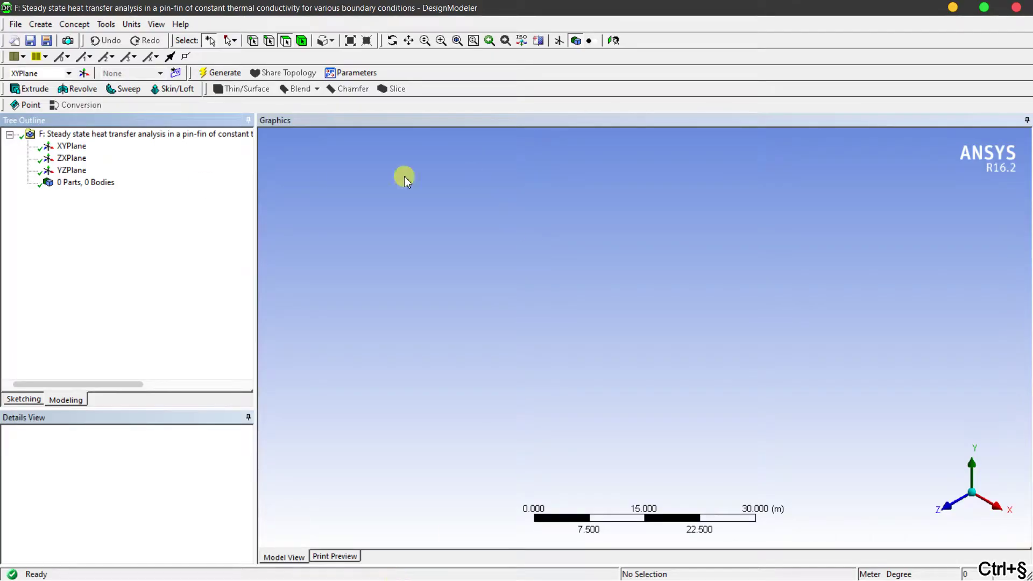
# Step: Sketch a rectangle on the XY plane with one corner at the origin, about 1.28 m wide and 1.11 m high
pyautogui.click(76, 150)
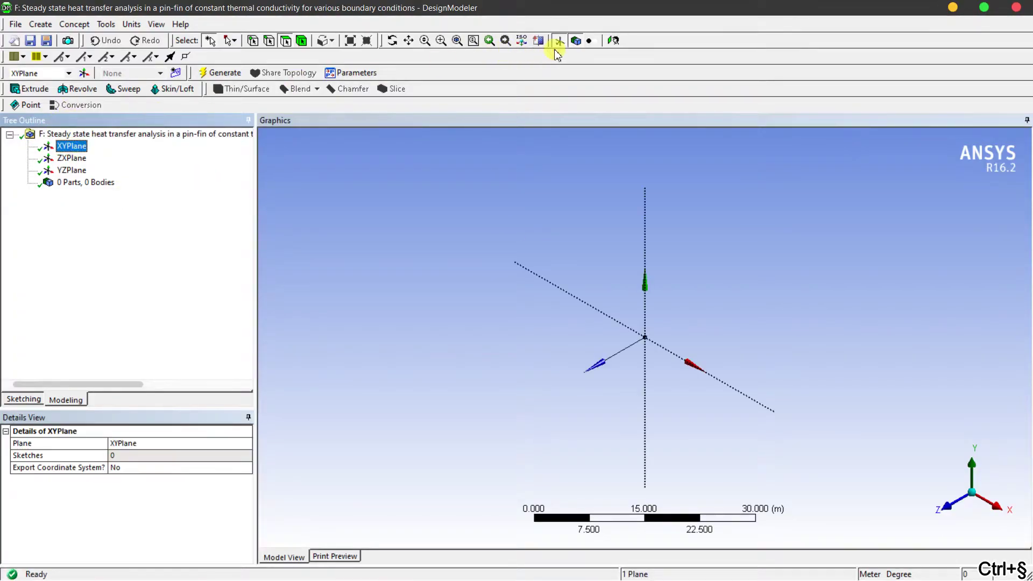
pyautogui.click(612, 40)
pyautogui.scroll(5, 685, 350)
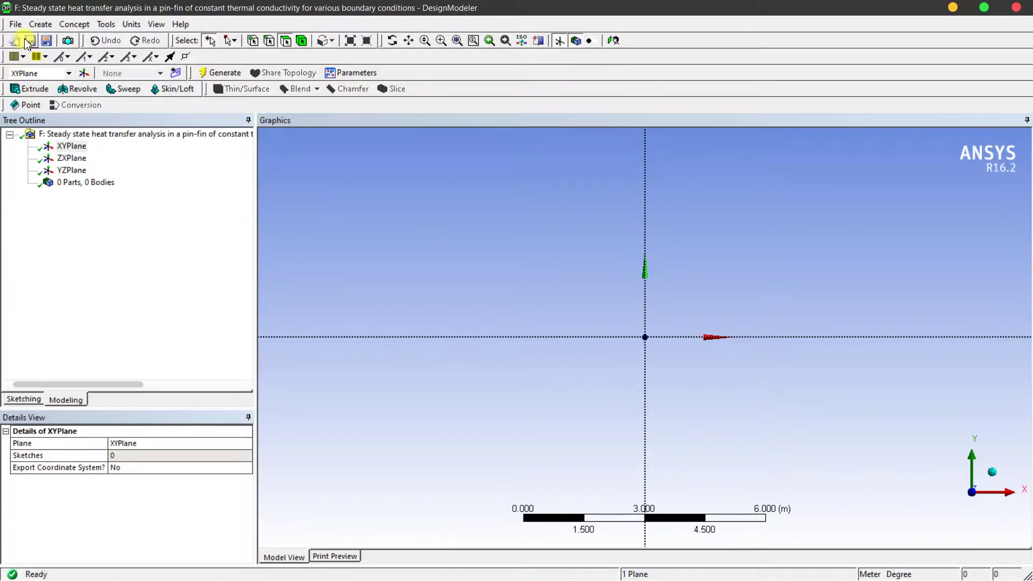
pyautogui.click(23, 398)
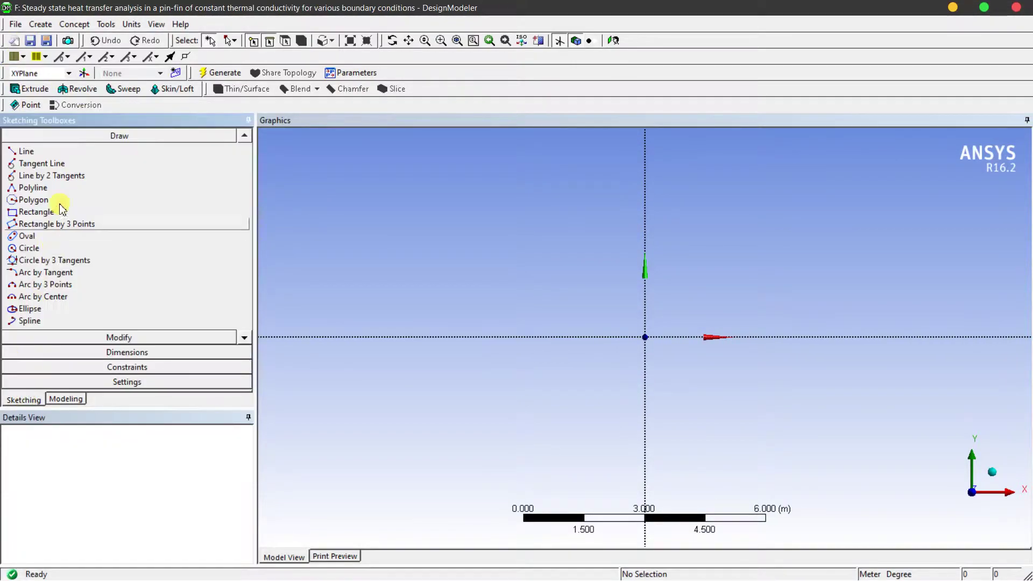
pyautogui.click(35, 212)
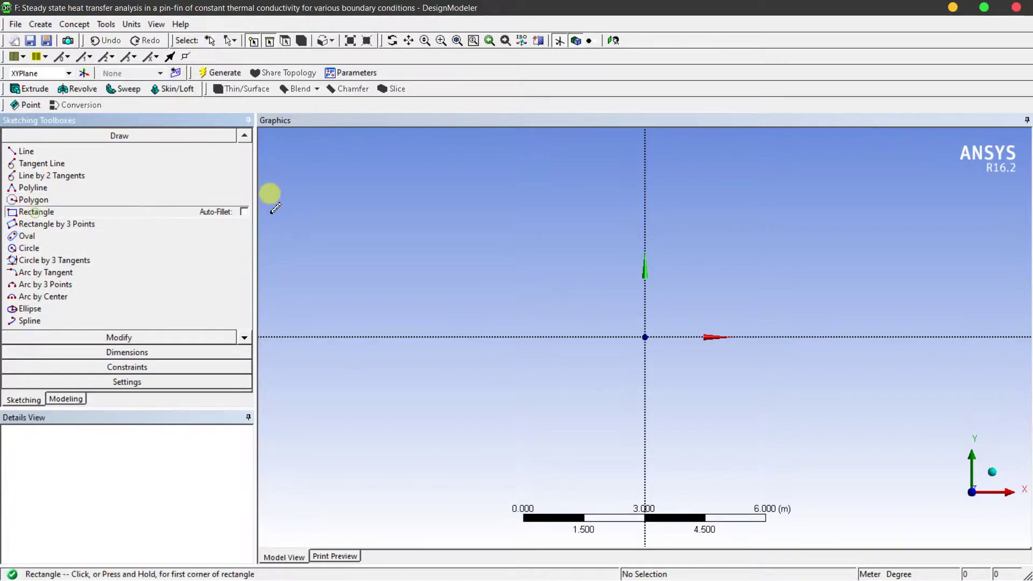
pyautogui.click(646, 337)
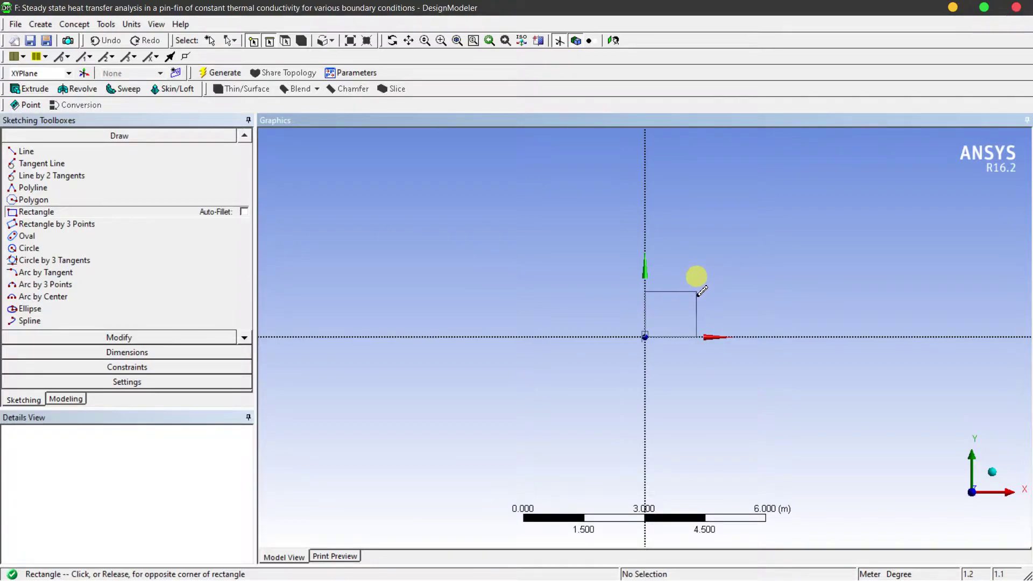
pyautogui.click(702, 291)
pyautogui.click(702, 291)
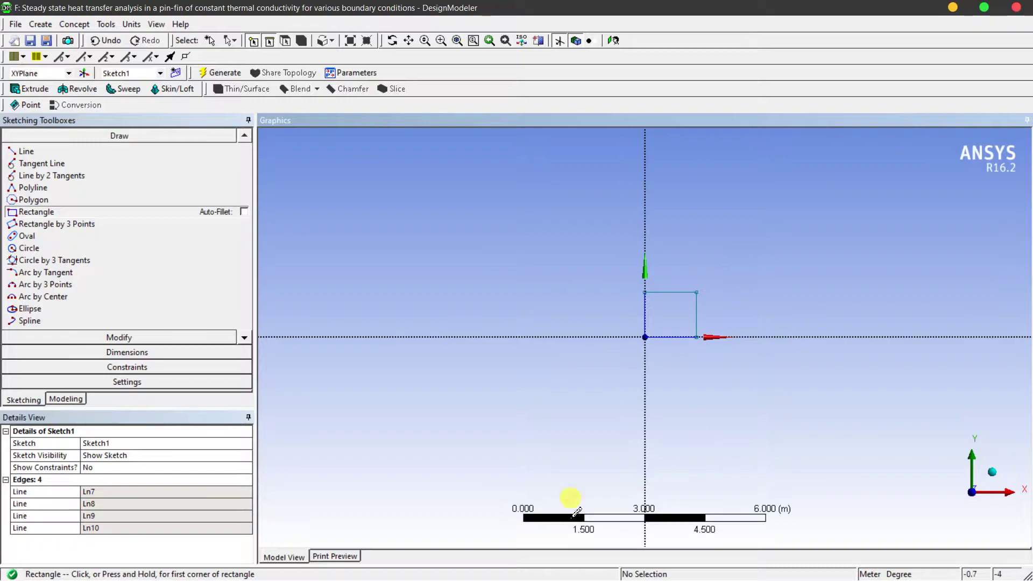
# Step: Add general dimensions to the rectangle's vertical edge on the Y axis and its upper horizontal edge
pyautogui.click(141, 367)
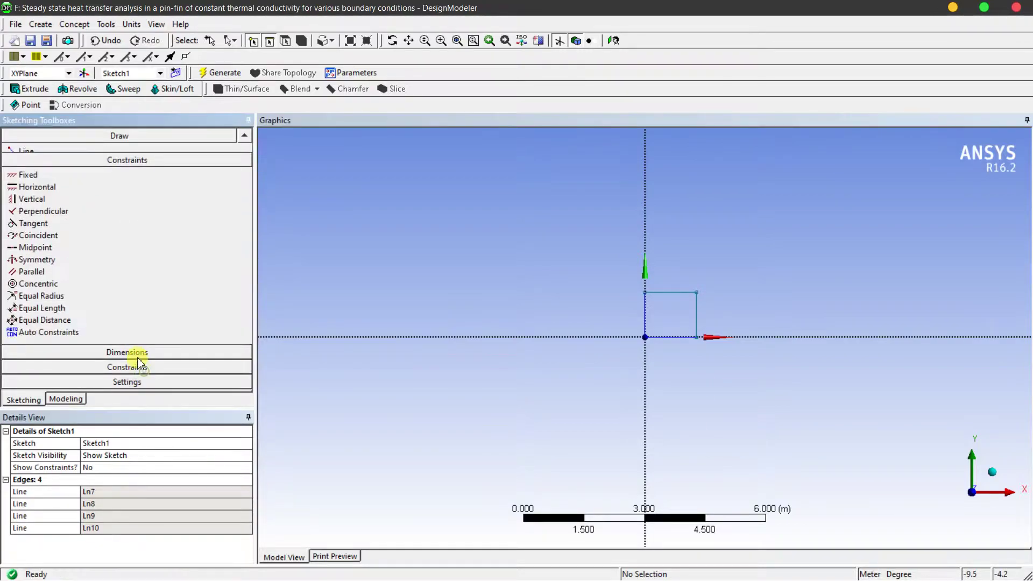
pyautogui.click(150, 163)
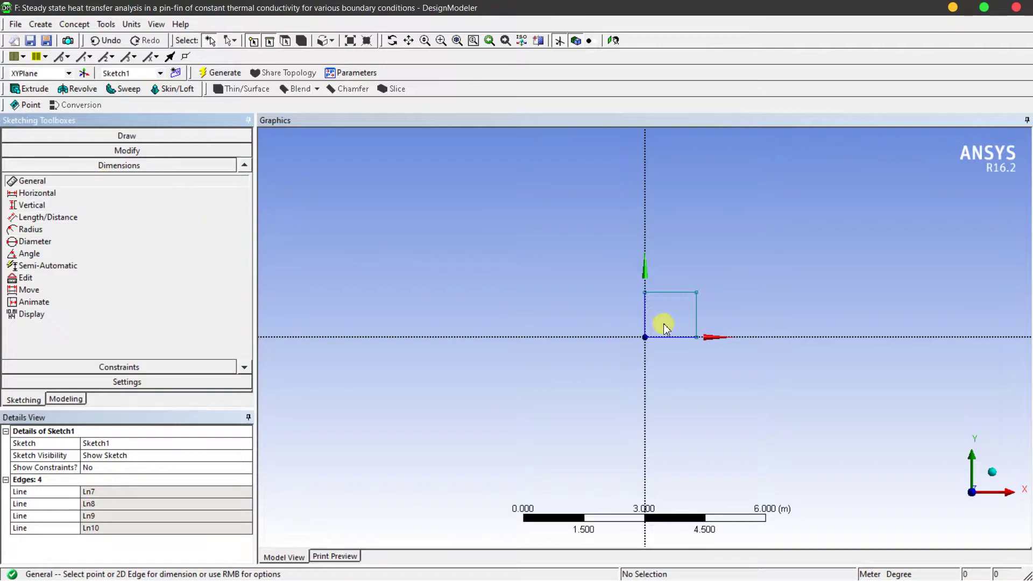
pyautogui.click(645, 320)
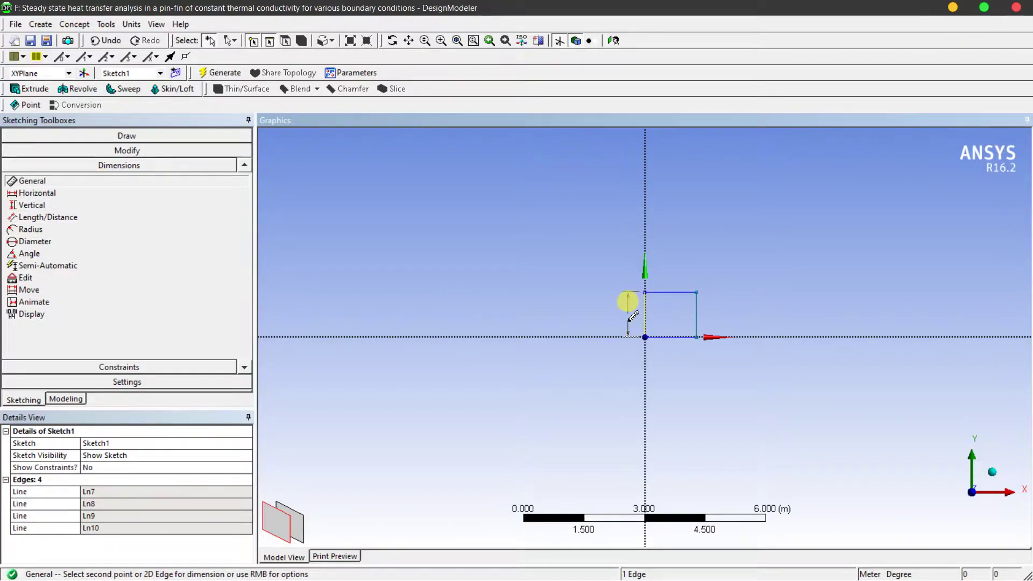
pyautogui.click(639, 313)
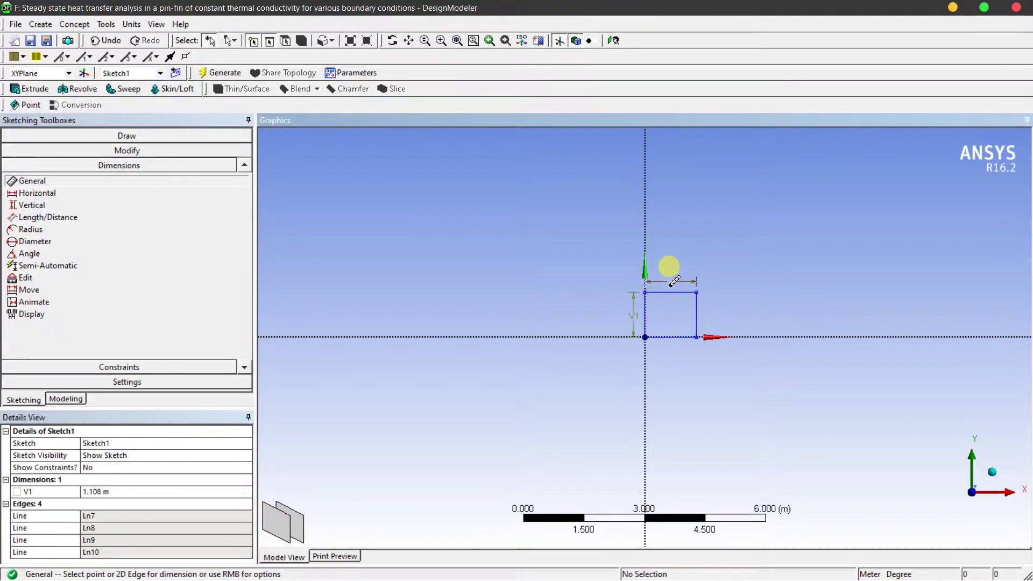
pyautogui.click(673, 281)
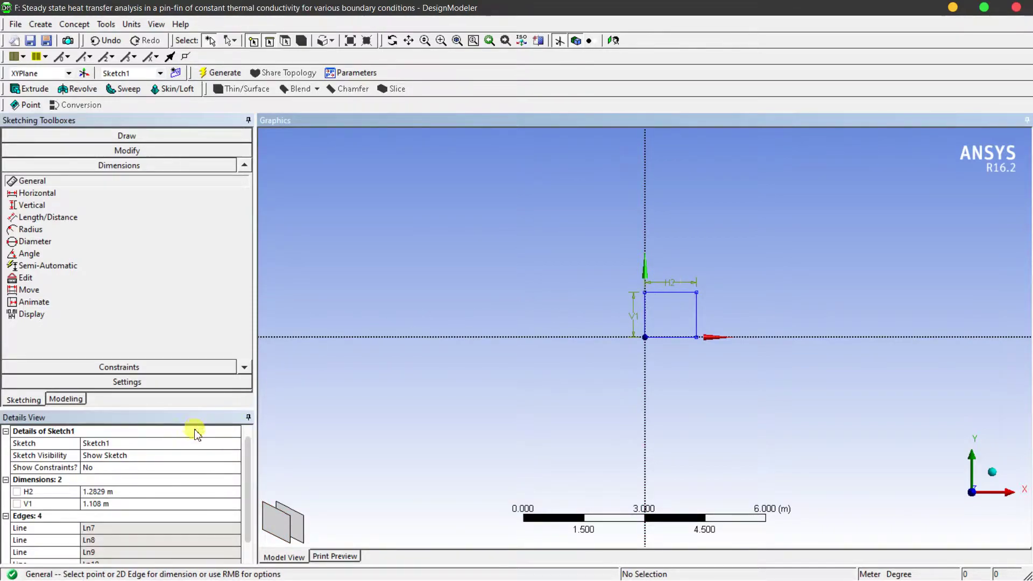
# Step: Set the rectangle's horizontal and vertical dimensions to 2 m each and regenerate the model
pyautogui.click(147, 491)
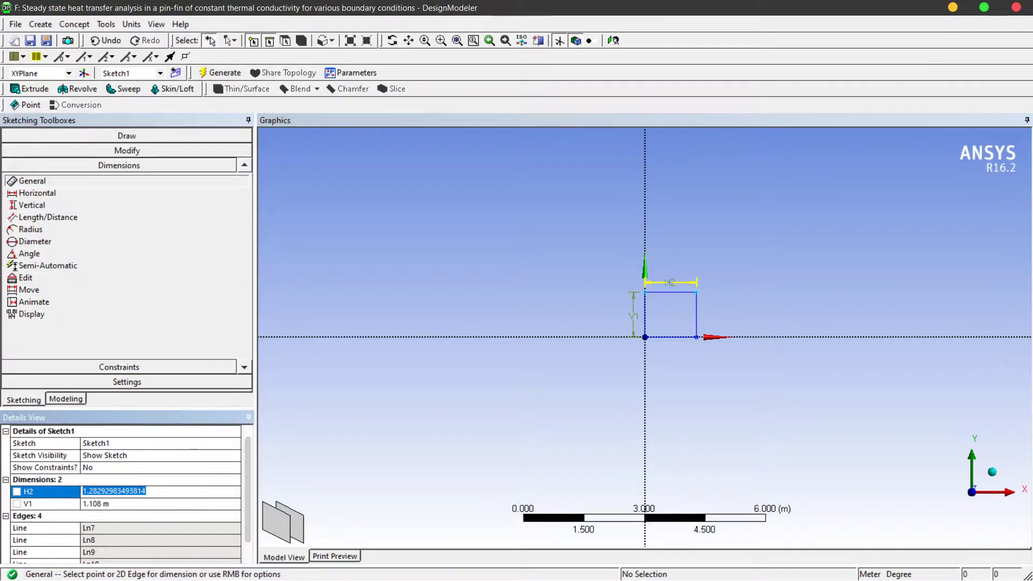
pyautogui.write('2')
pyautogui.press('Return')
pyautogui.click(136, 504)
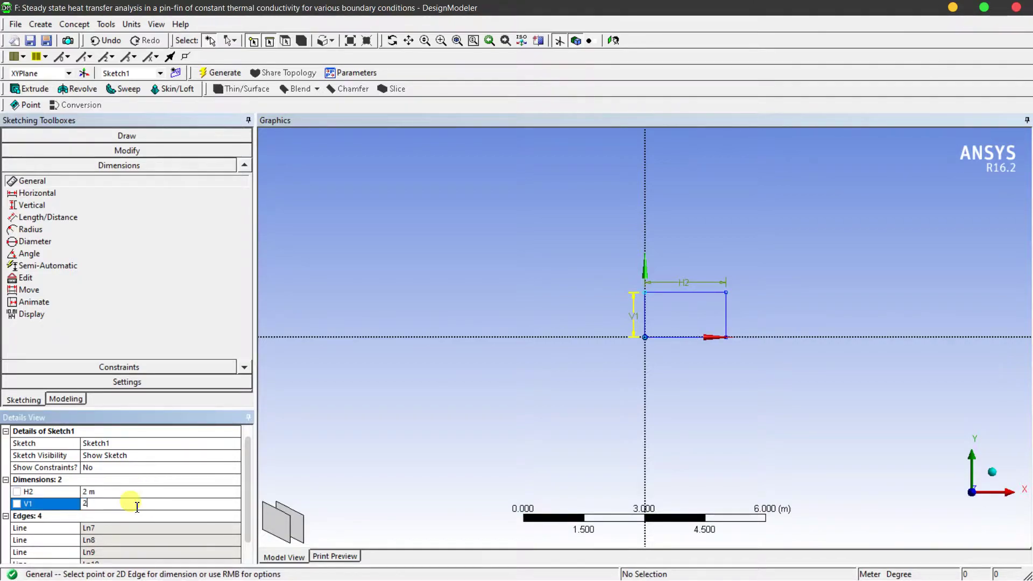
pyautogui.write('2')
pyautogui.press('Return')
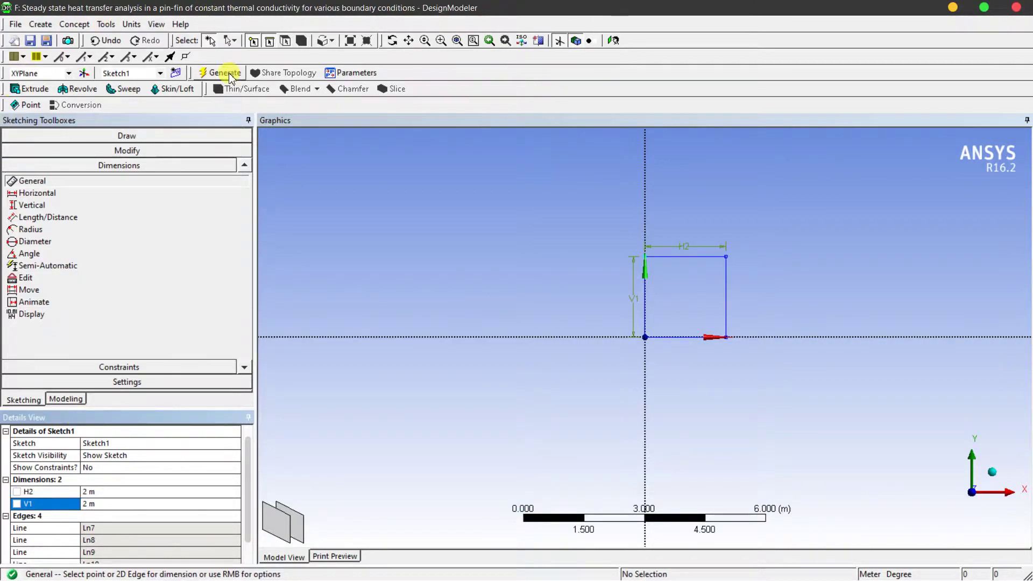
pyautogui.click(229, 77)
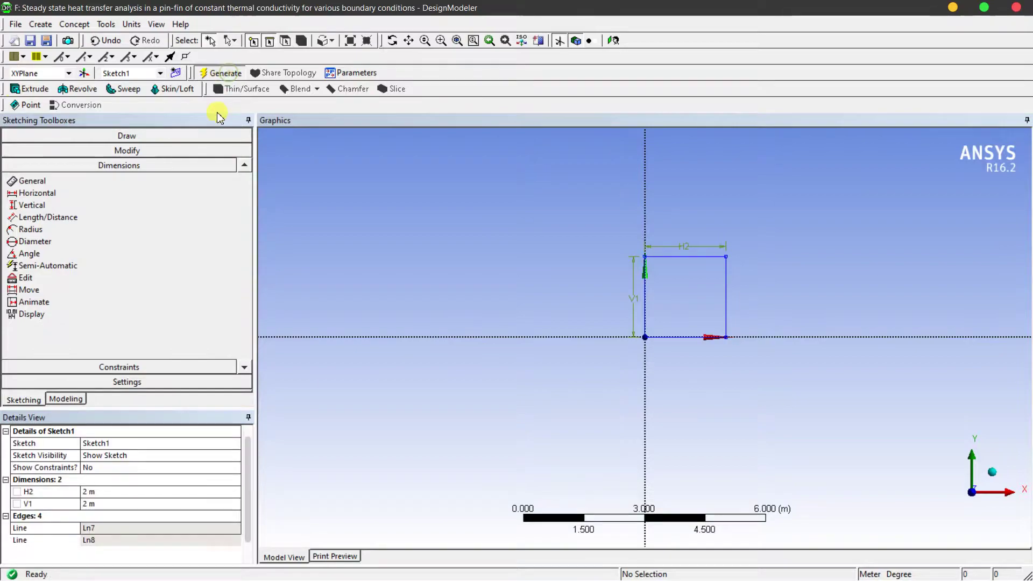
# Step: Extrude Sketch1 as added material in the normal direction to a fixed depth of 1 m and generate the solid
pyautogui.click(614, 40)
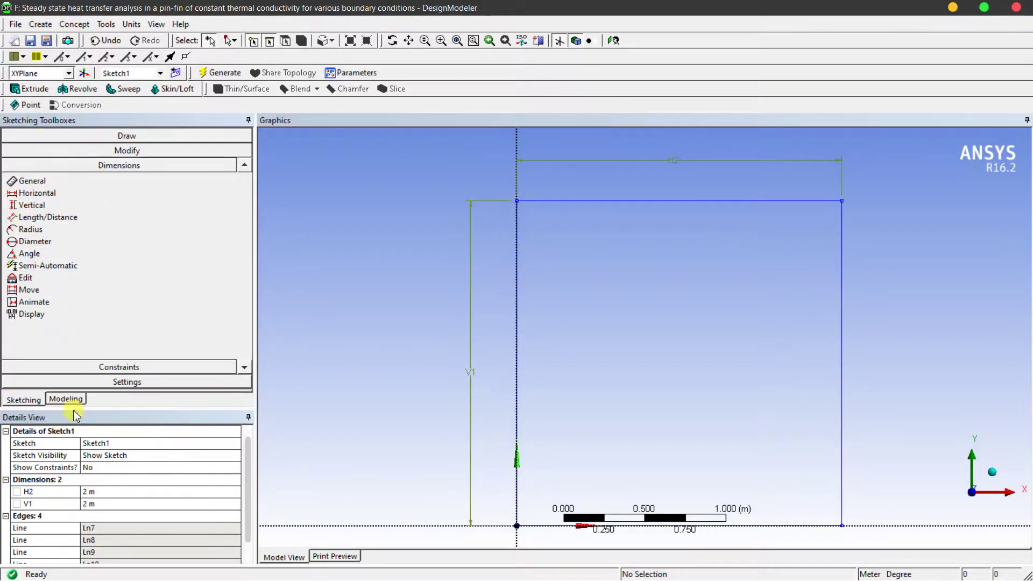
pyautogui.click(33, 89)
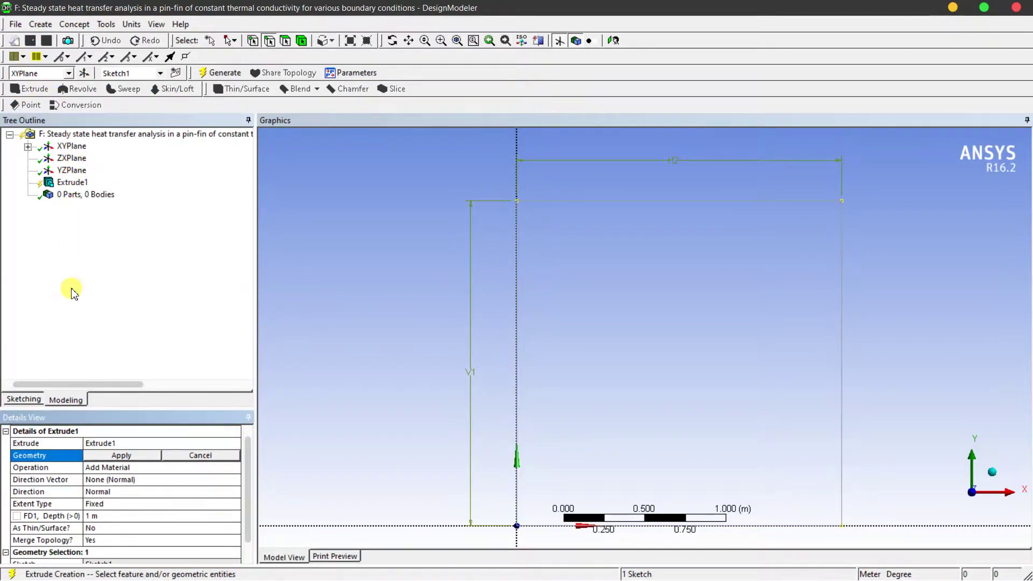
pyautogui.click(27, 146)
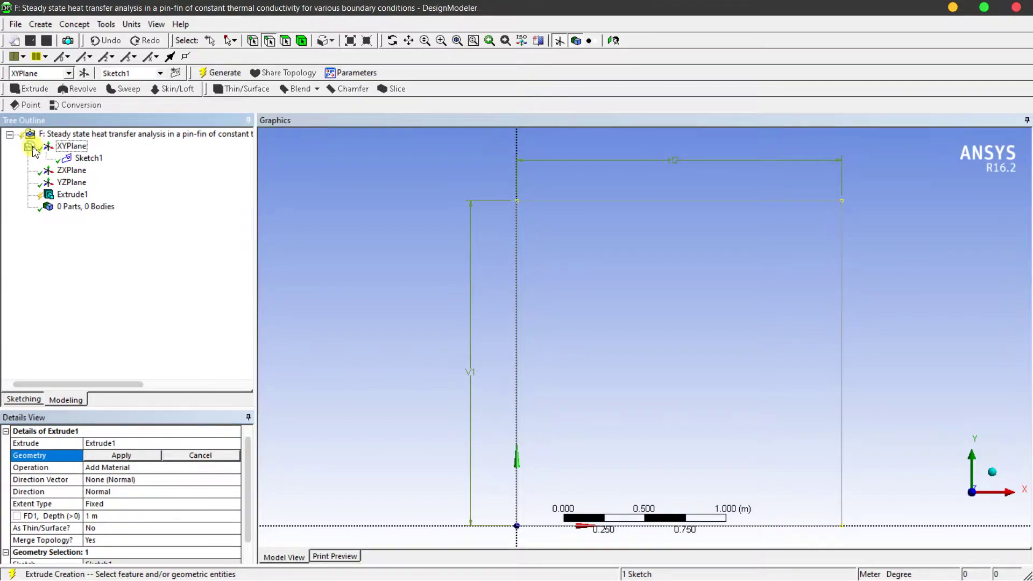
pyautogui.click(87, 158)
pyautogui.click(129, 455)
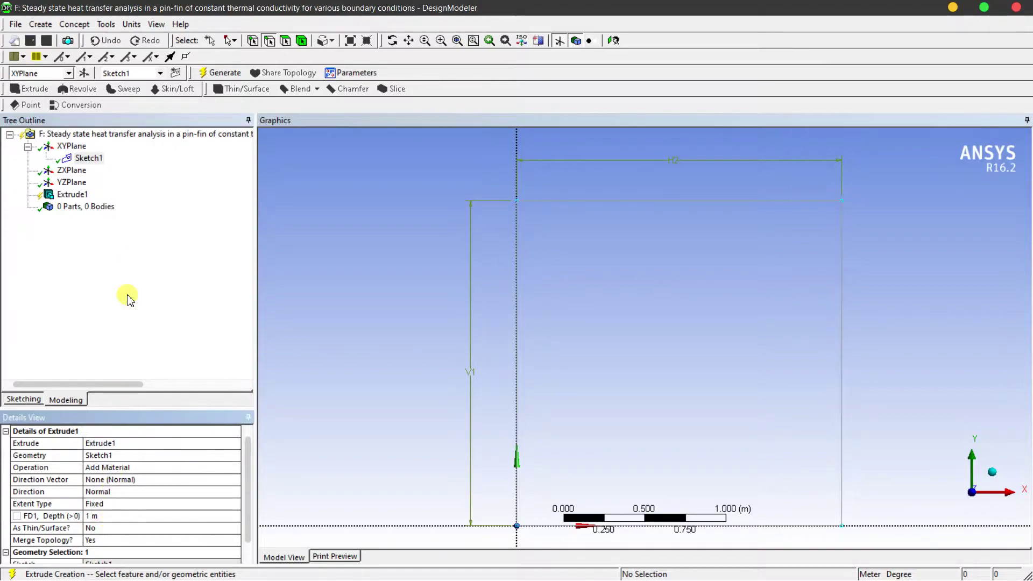
pyautogui.click(222, 73)
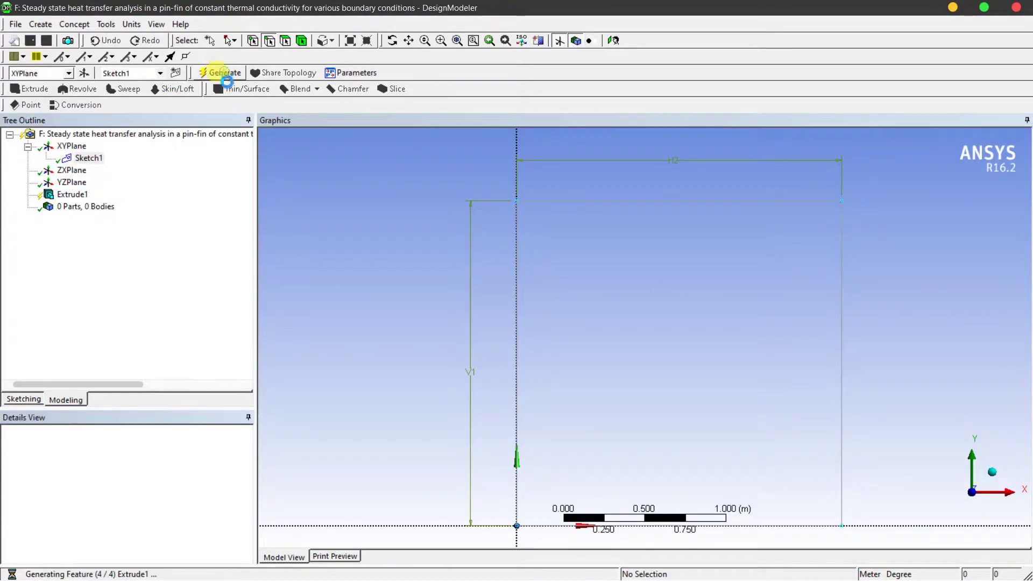
pyautogui.click(990, 473)
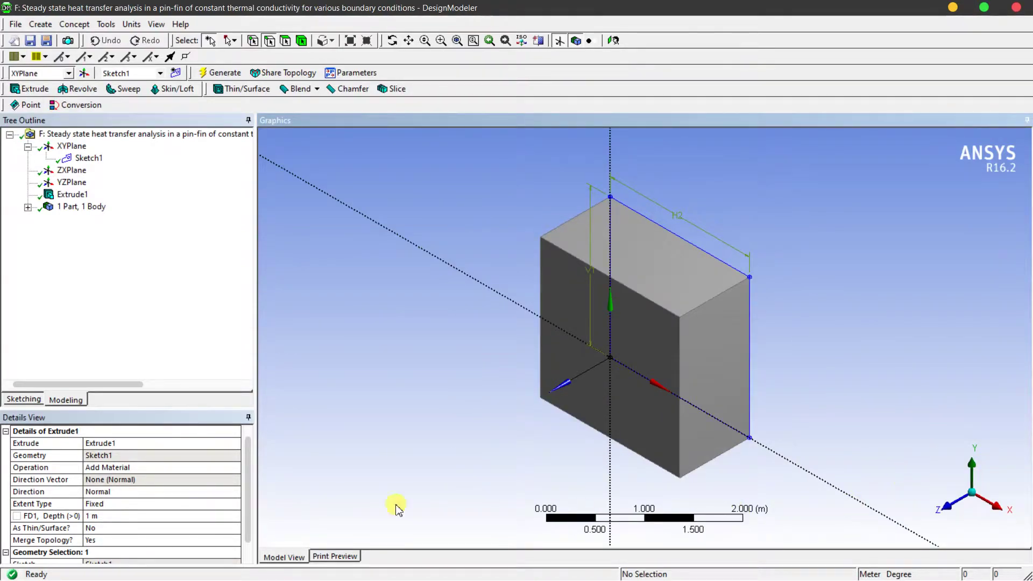
# Step: Set the depth of the square block's extrusion to 5 m and regenerate it
pyautogui.click(109, 514)
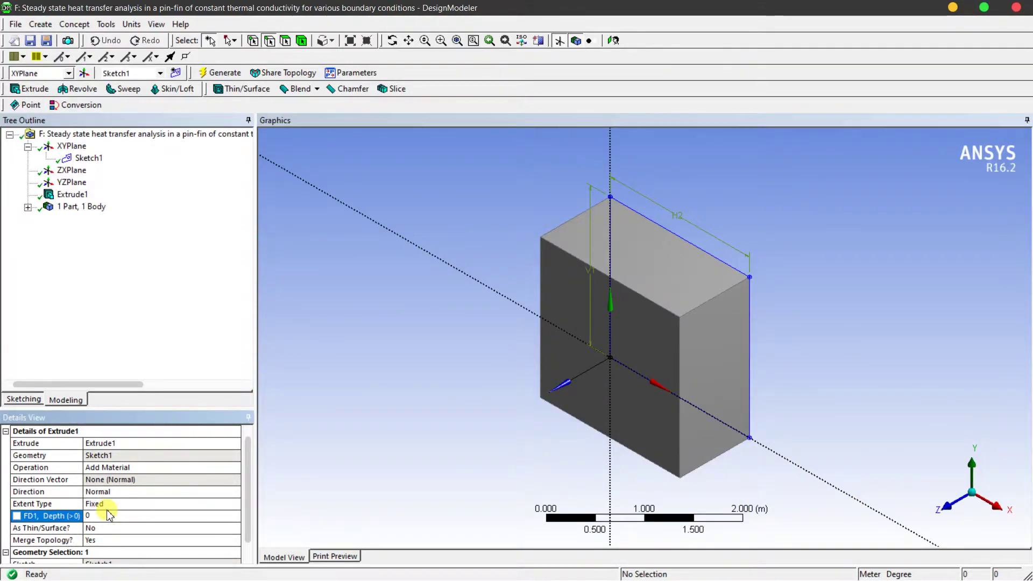
pyautogui.write('05')
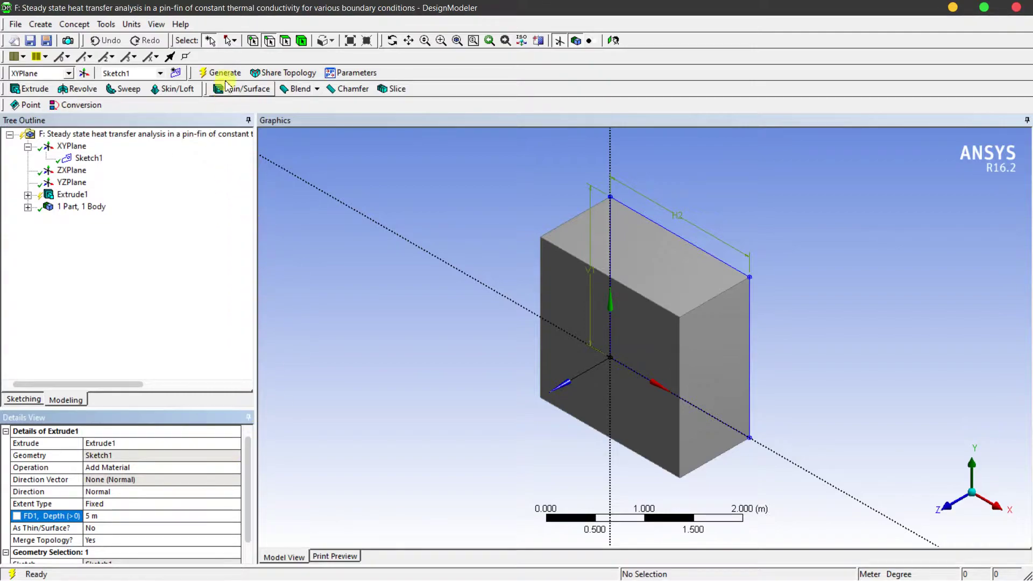
pyautogui.click(221, 73)
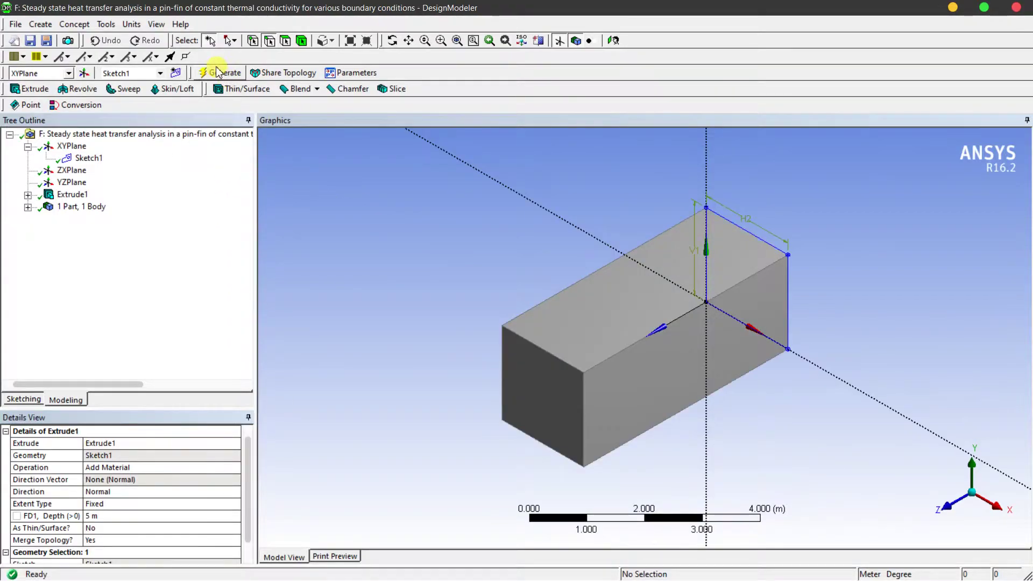
# Step: Set the depth of the square block's extrusion to 0.5 m and regenerate it
pyautogui.click(151, 515)
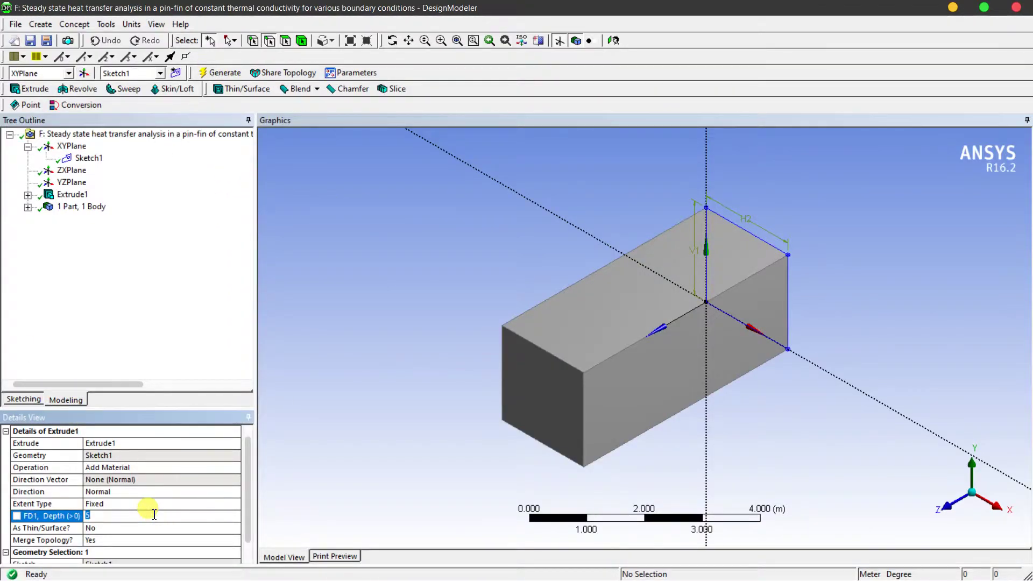
pyautogui.write('0.5')
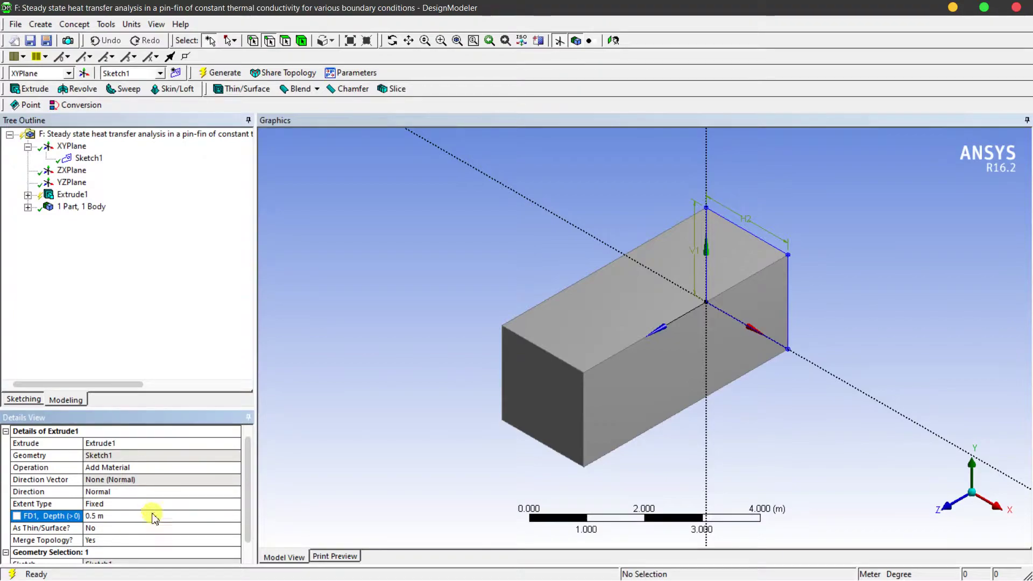
pyautogui.click(216, 74)
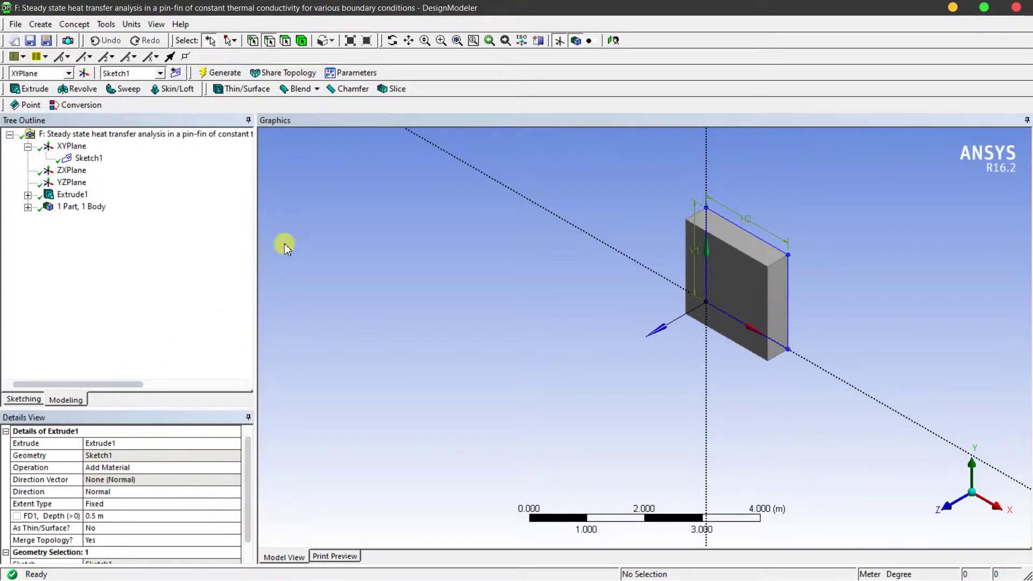
# Step: Create a second sketch on the XY plane, facing the square side of the block
pyautogui.click(957, 509)
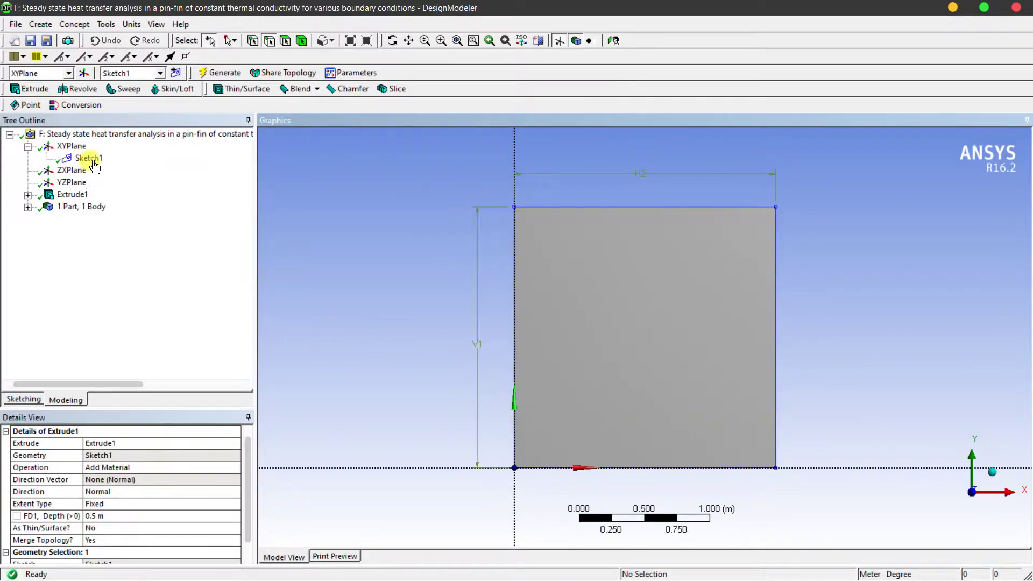
pyautogui.click(75, 147)
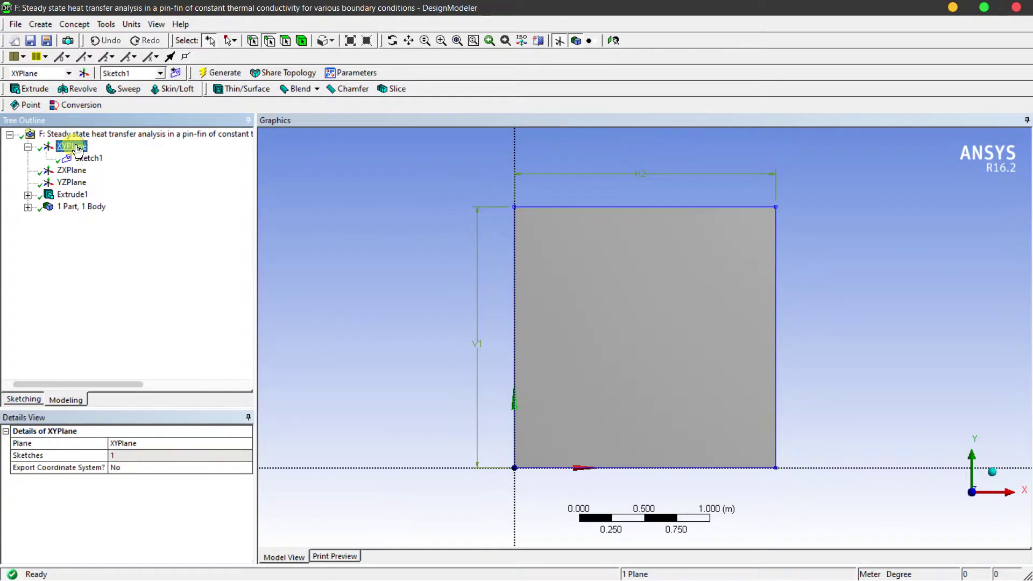
pyautogui.click(175, 74)
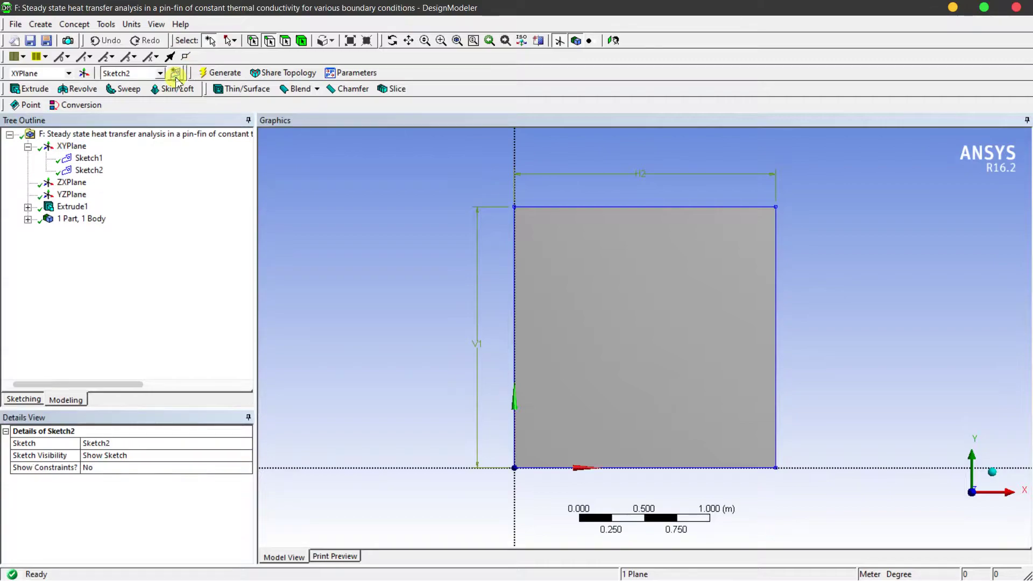
# Step: Sketch a circle about 0.74 m in diameter near the centre of the square face in Sketch2
pyautogui.click(88, 170)
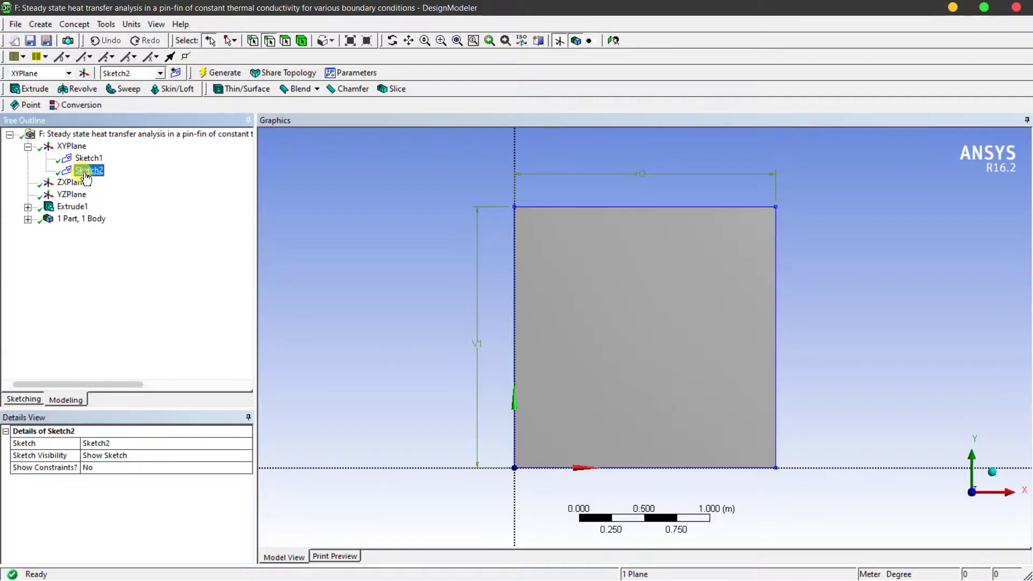
pyautogui.click(23, 398)
pyautogui.click(28, 248)
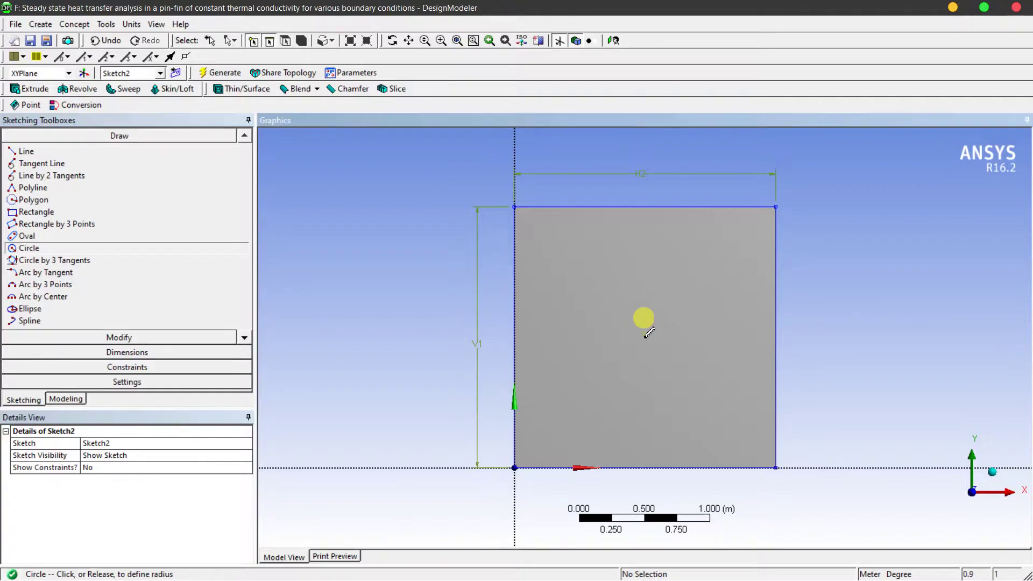
pyautogui.click(644, 333)
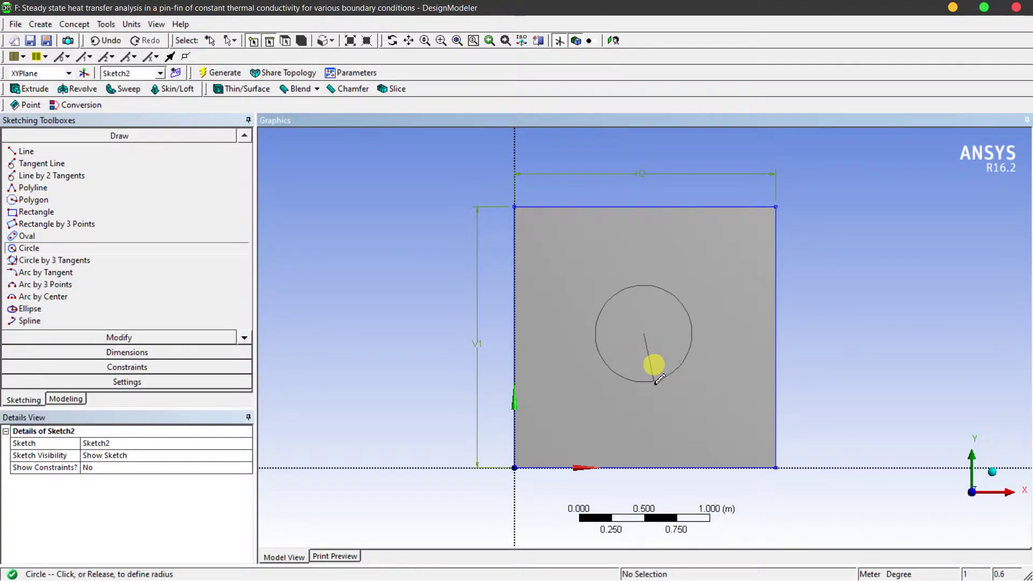
pyautogui.click(655, 383)
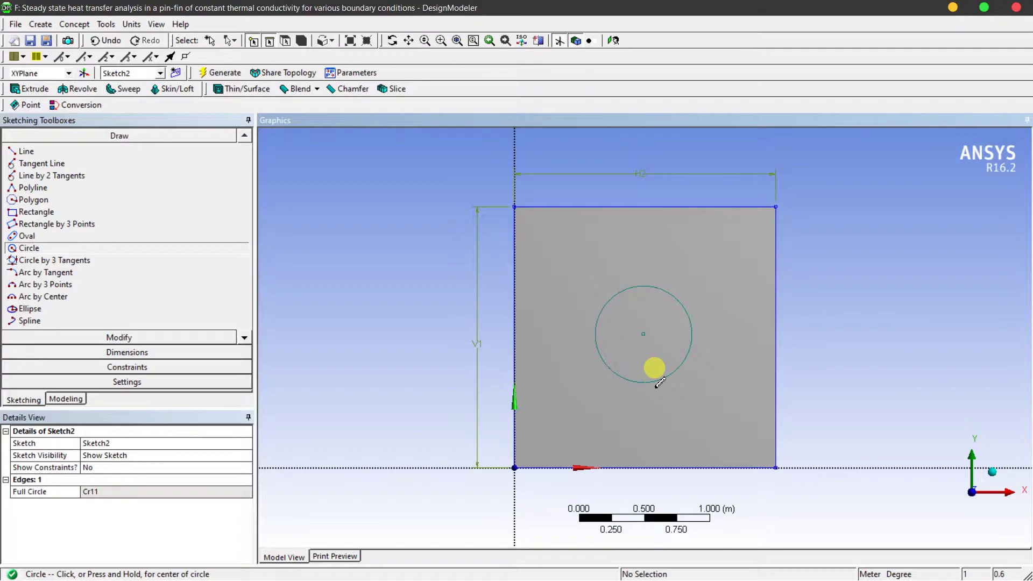
pyautogui.hotkey('ctrl', 'v')
pyautogui.hotkey('ctrl', 's')
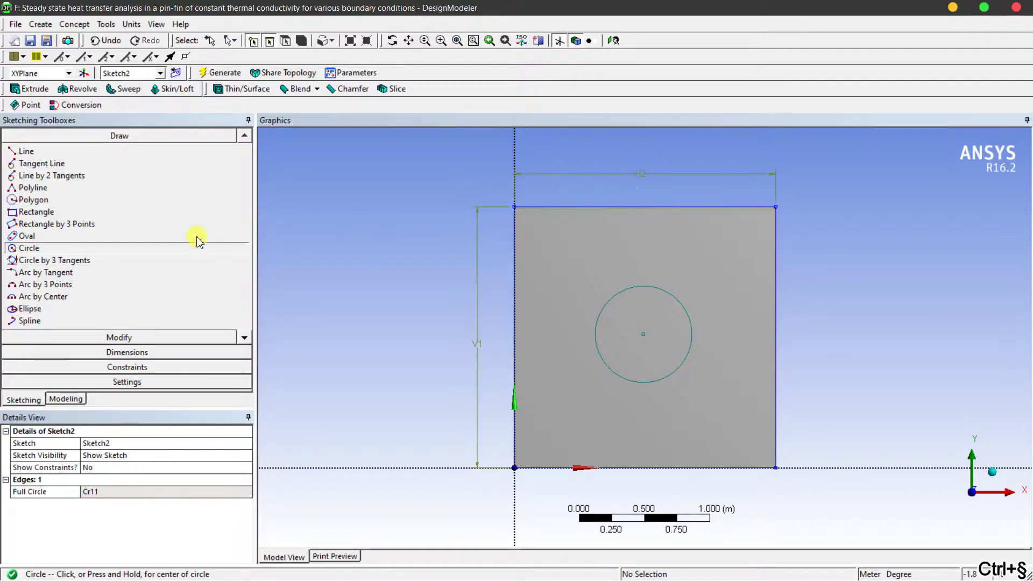
# Step: Dimension the diameter of the circle in Sketch2 with the General dimension tool
pyautogui.click(109, 367)
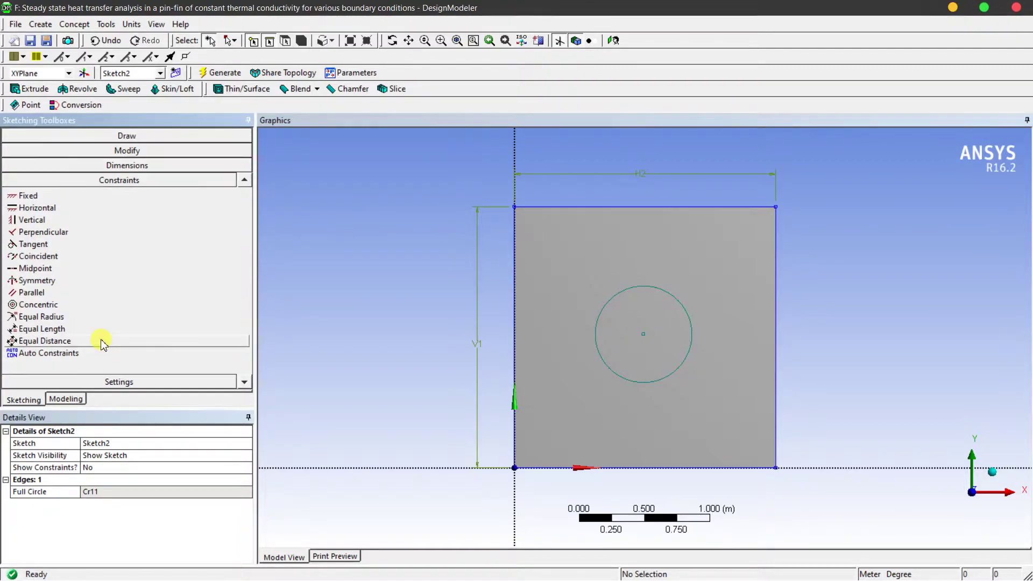
pyautogui.click(129, 151)
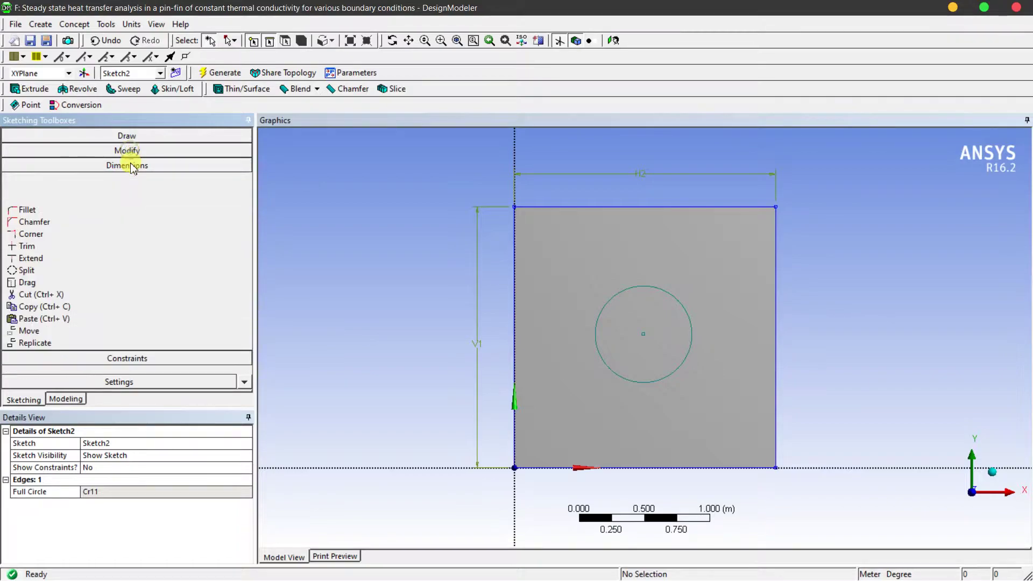
pyautogui.click(133, 167)
pyautogui.click(138, 351)
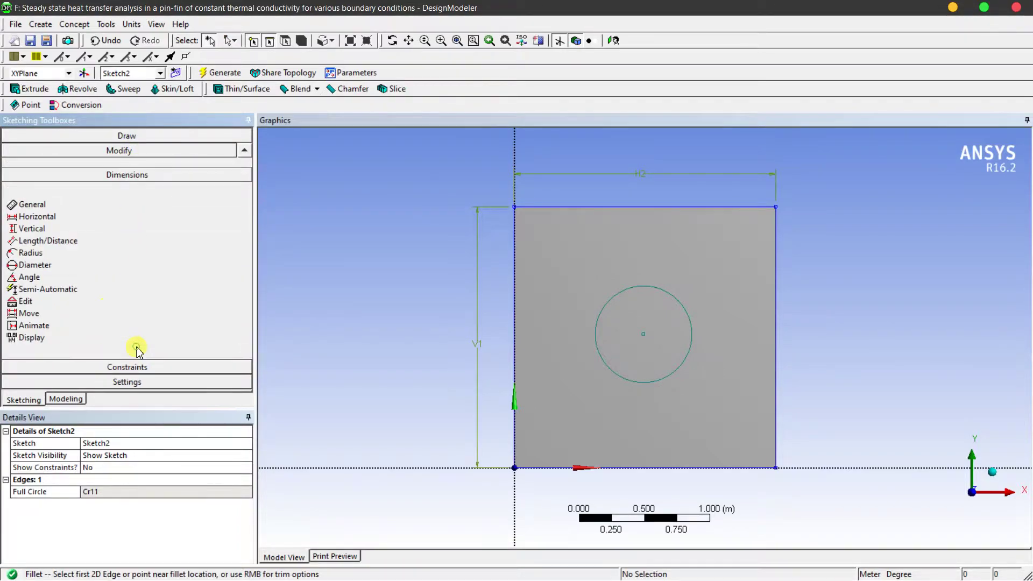
pyautogui.click(597, 353)
pyautogui.click(462, 269)
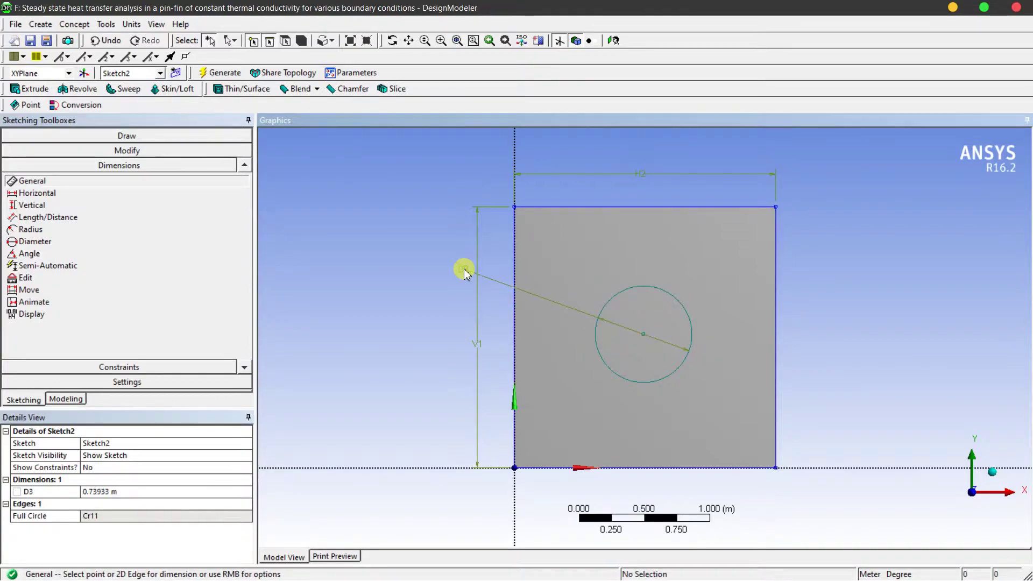
pyautogui.press('ctrl+section')
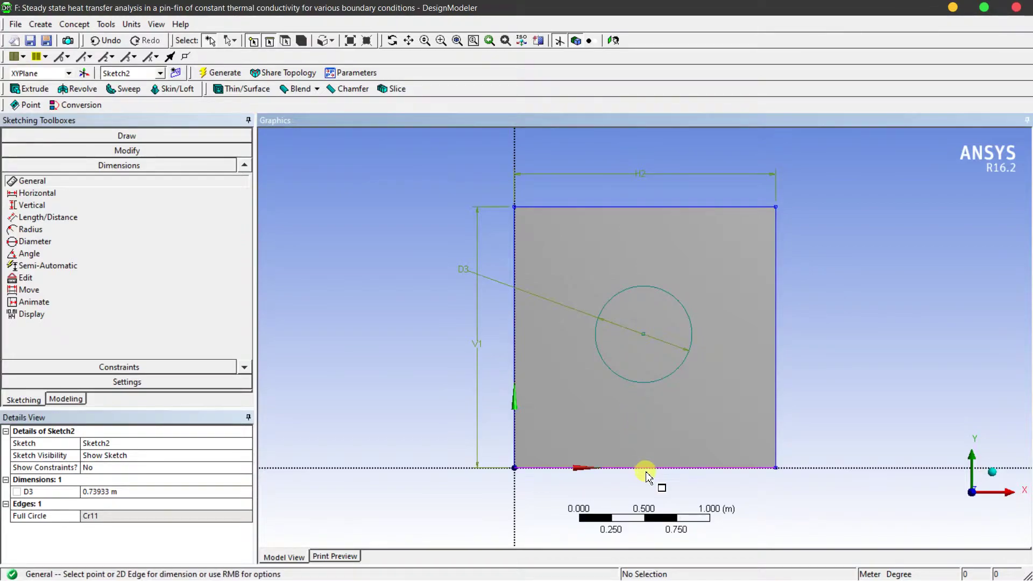
# Step: Dimension the circle centre's distance from the square's bottom edge and set it to 1 m
pyautogui.click(643, 336)
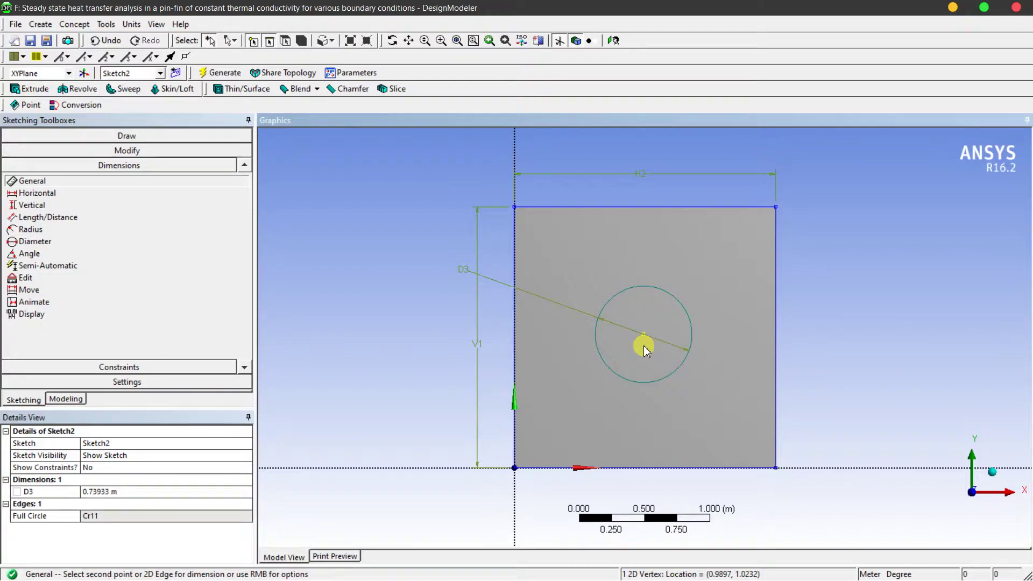
pyautogui.click(648, 471)
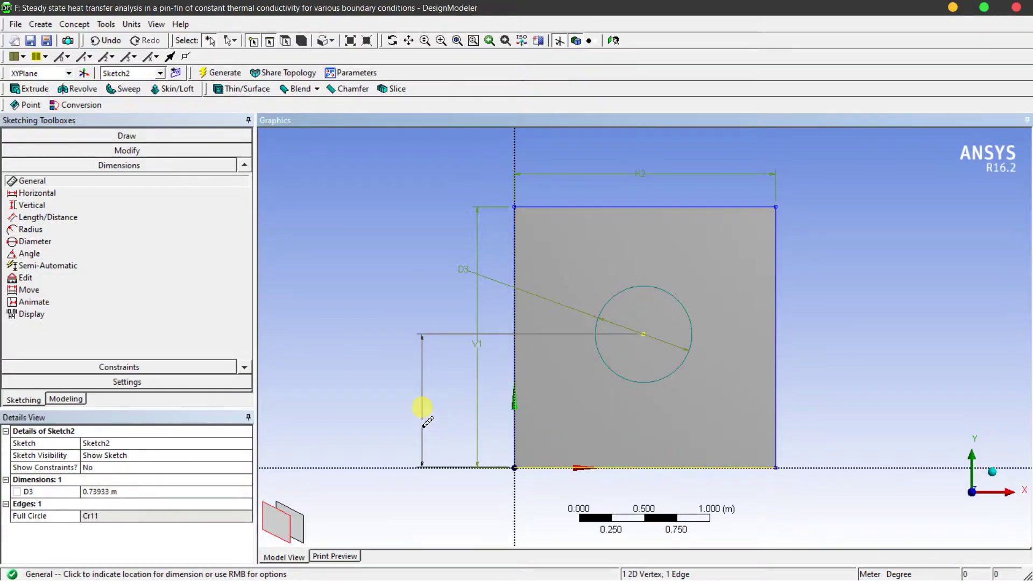
pyautogui.click(828, 423)
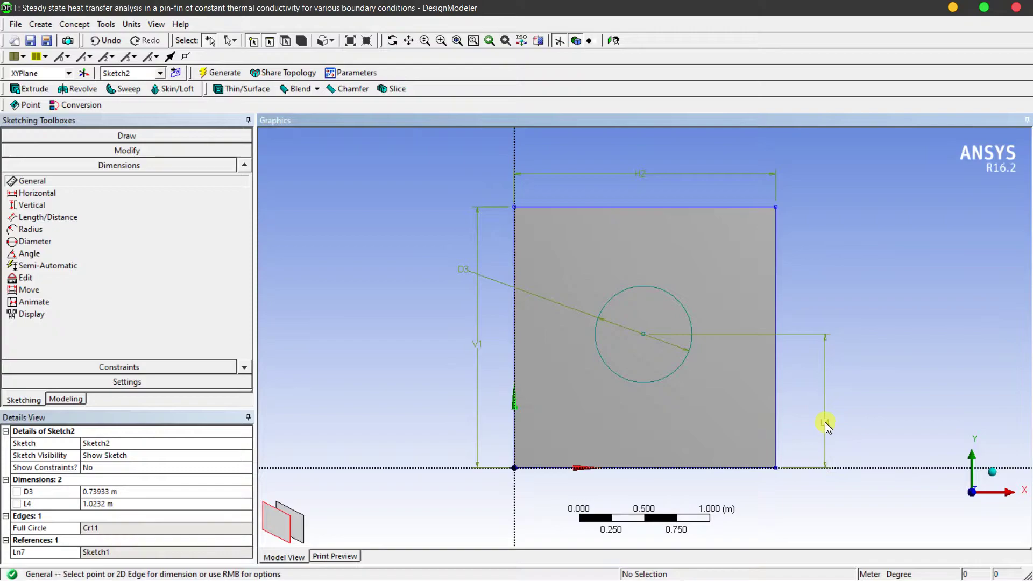
pyautogui.click(119, 504)
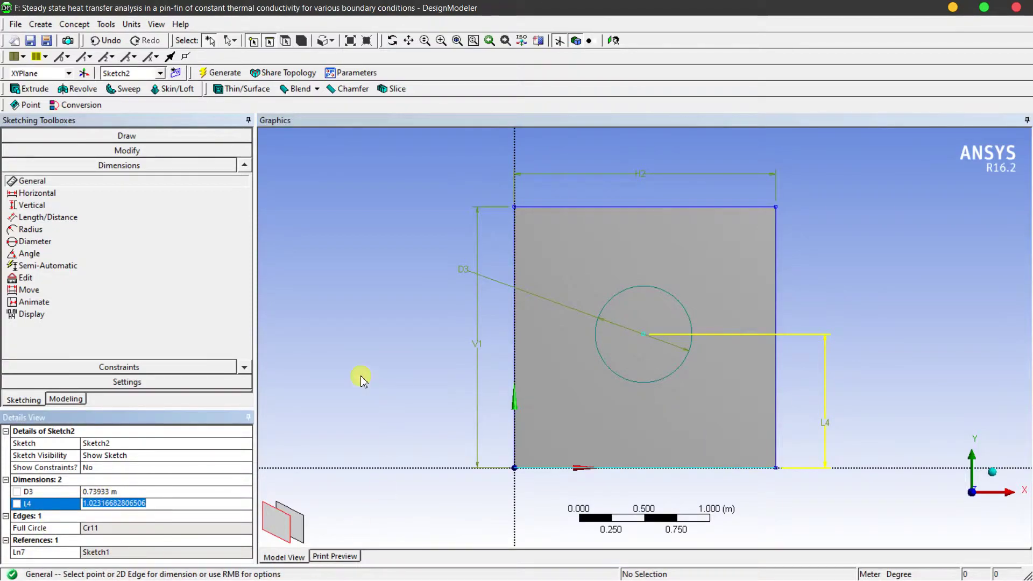
pyautogui.write('1')
pyautogui.press('Return')
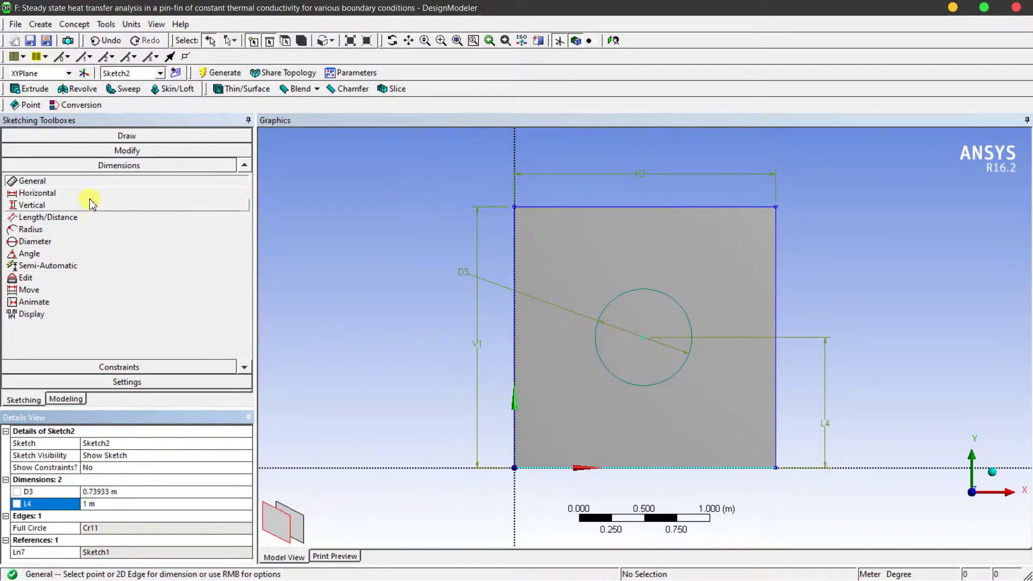
# Step: Dimension the circle centre's distance from the square's vertical edge on the Y axis and set it to 1 m
pyautogui.click(654, 339)
pyautogui.click(517, 342)
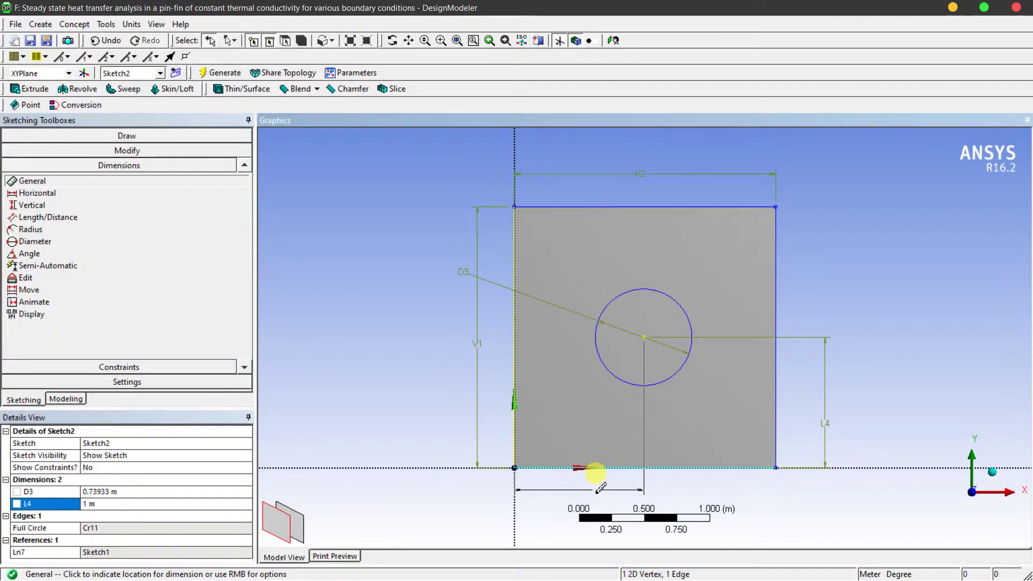
pyautogui.click(581, 486)
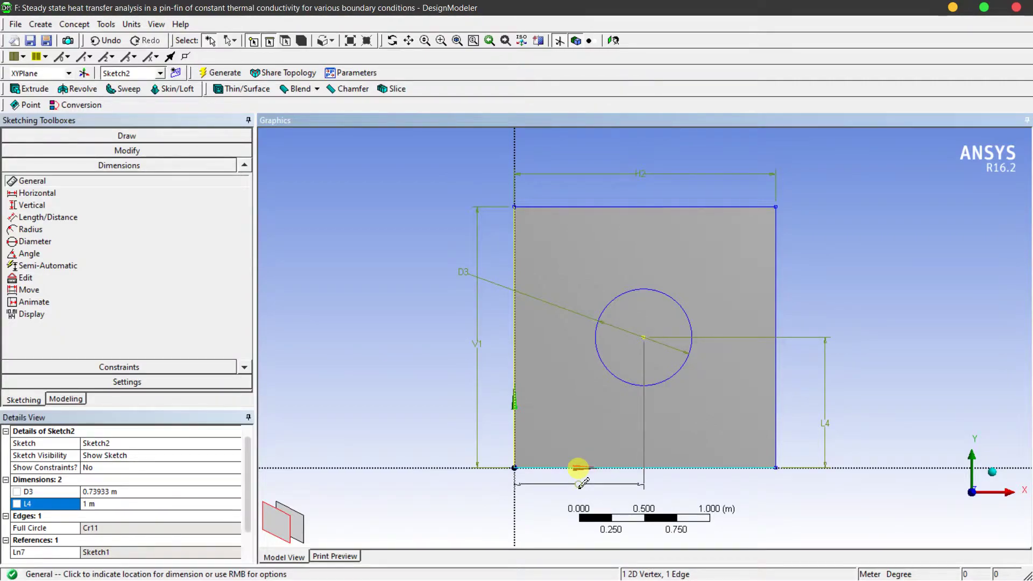
pyautogui.click(95, 516)
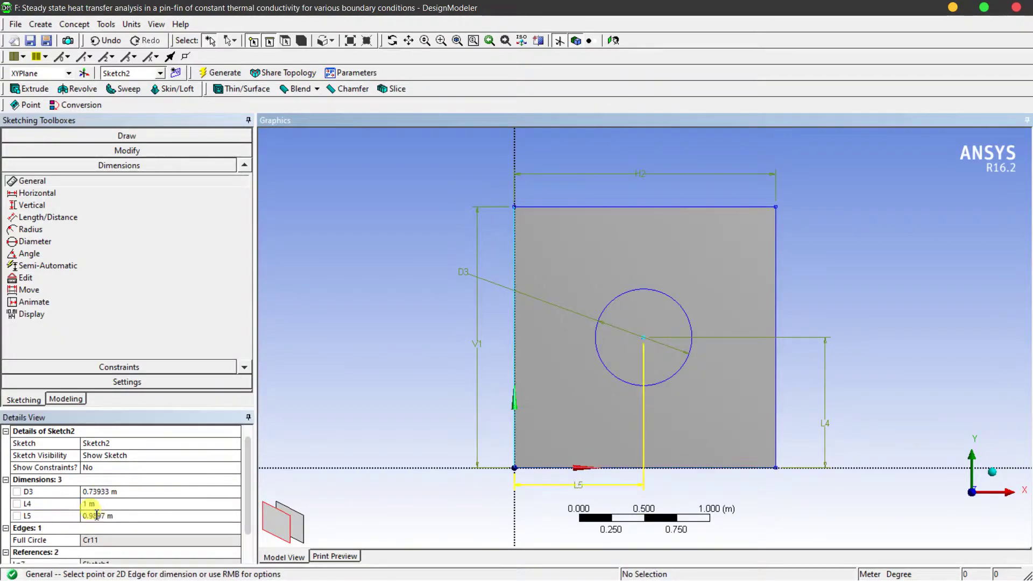
pyautogui.write('1')
pyautogui.press('Return')
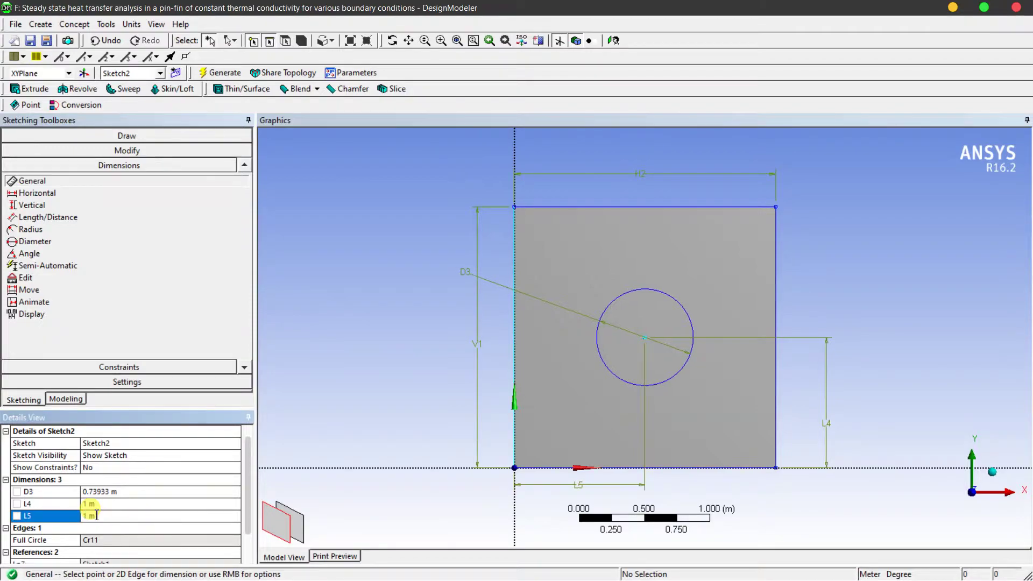
# Step: Set the circle's diameter to 1 m
pyautogui.click(118, 492)
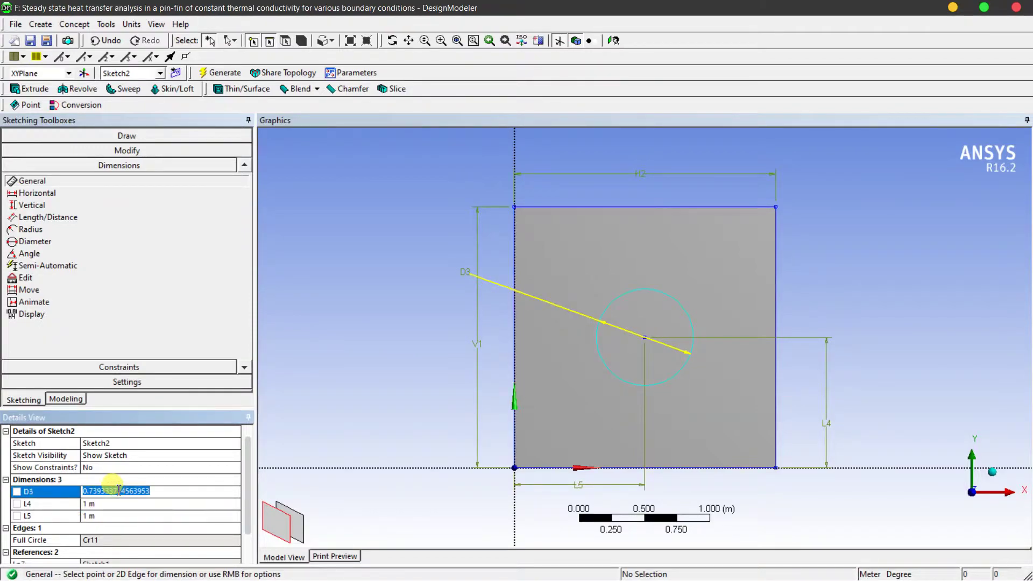
pyautogui.write('1')
pyautogui.press('Return')
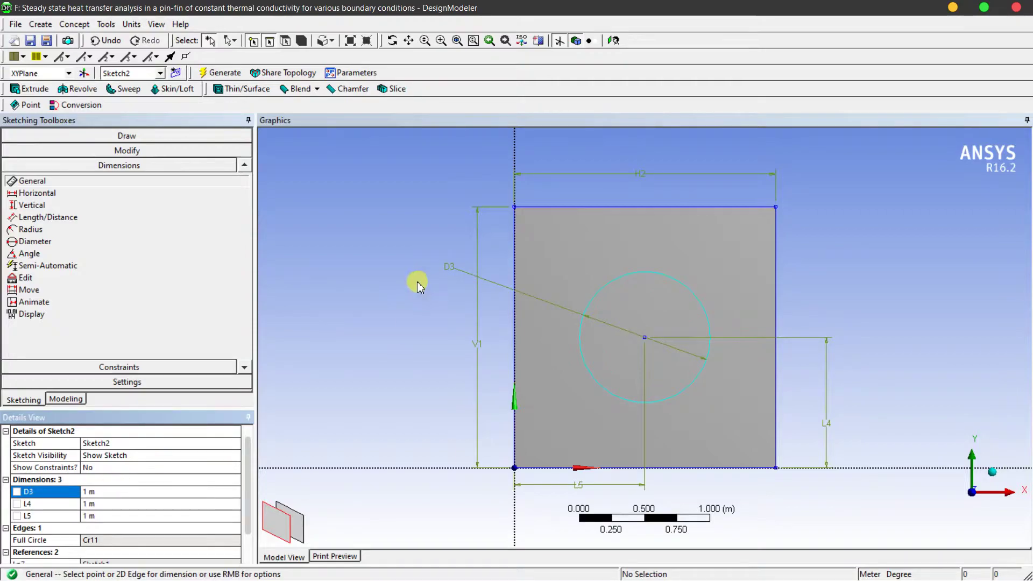
# Step: Set the circle's diameter to 0.75 m
pyautogui.click(111, 493)
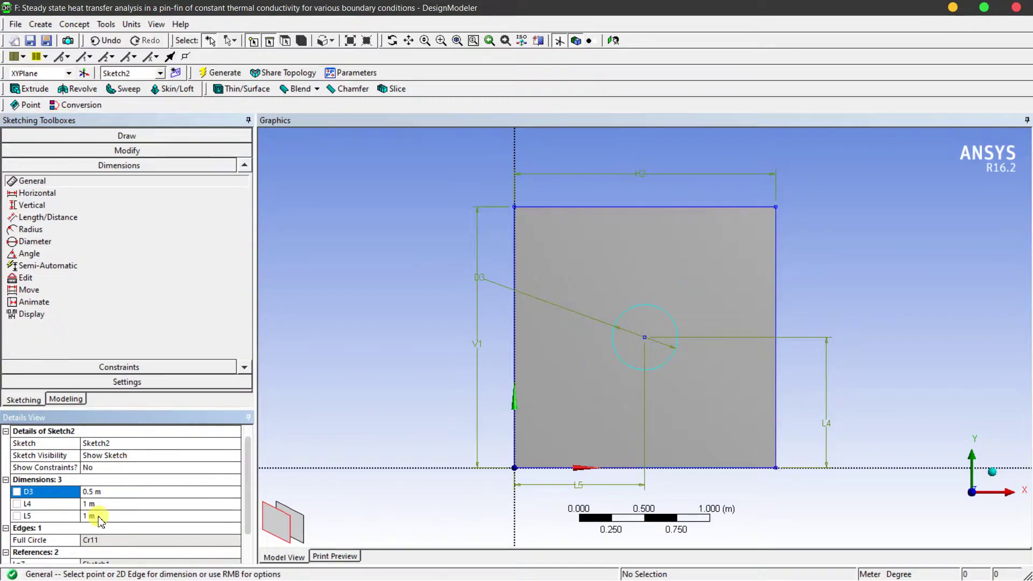
pyautogui.write('0.75')
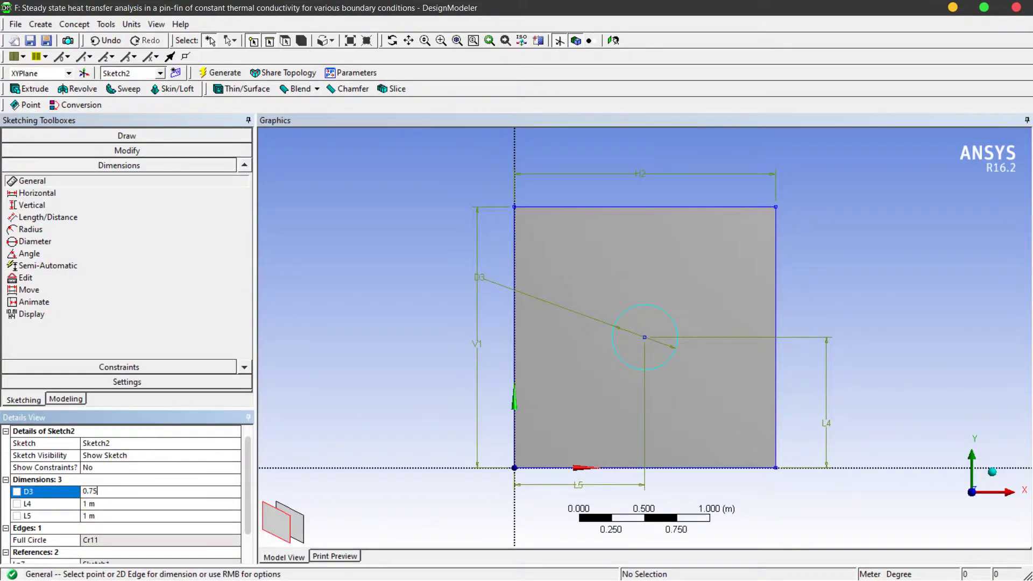
pyautogui.press('Return')
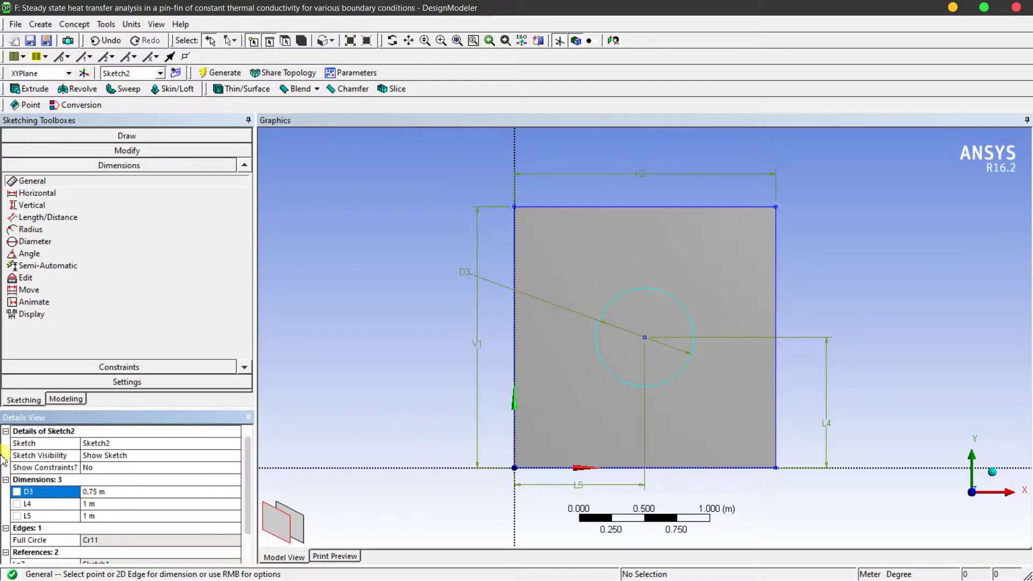
pyautogui.click(202, 300)
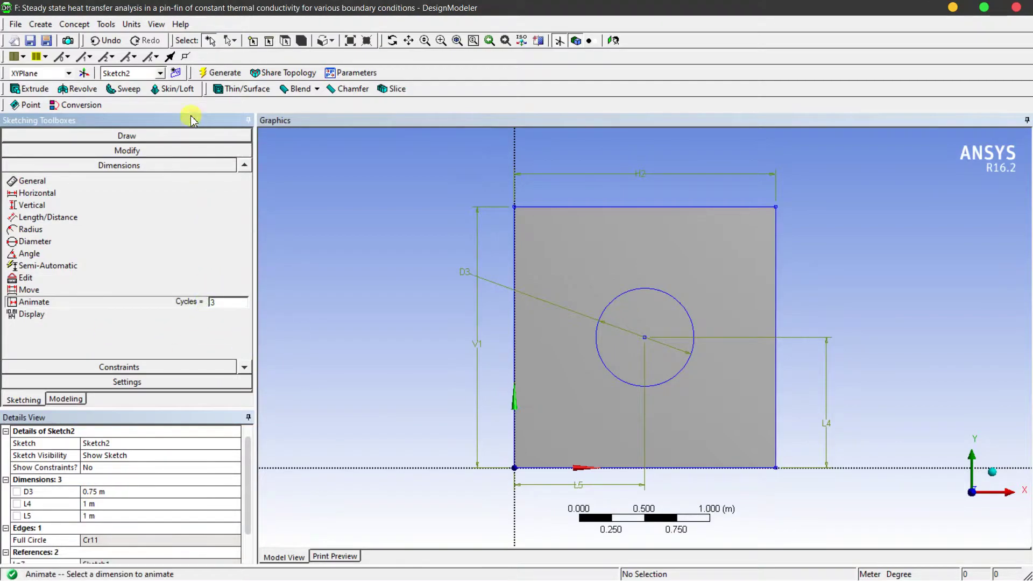
# Step: Extrude Sketch2 as added material in the normal direction to a fixed depth of 0.5 m, generate it and show the isometric view
pyautogui.click(34, 89)
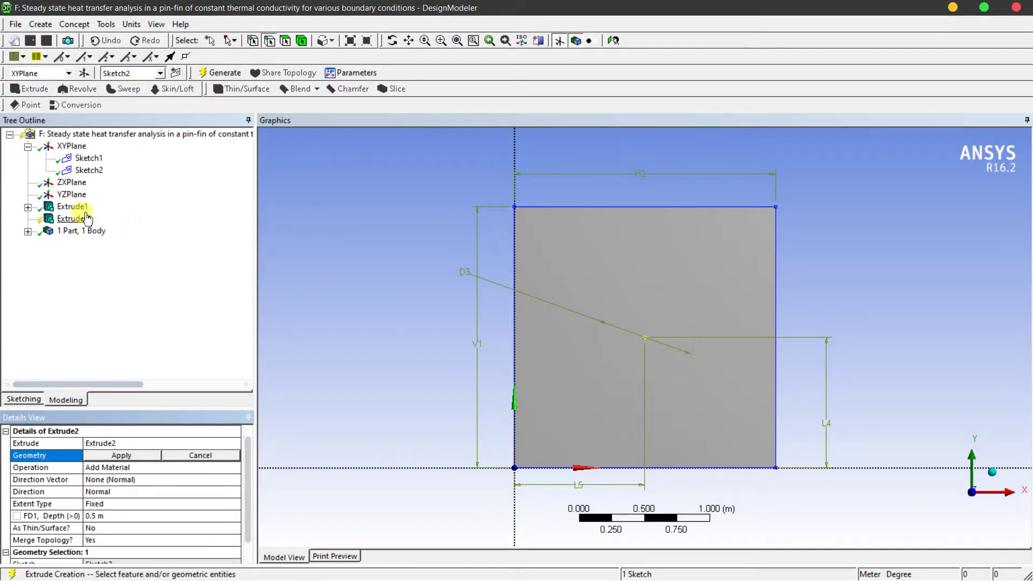
pyautogui.click(89, 170)
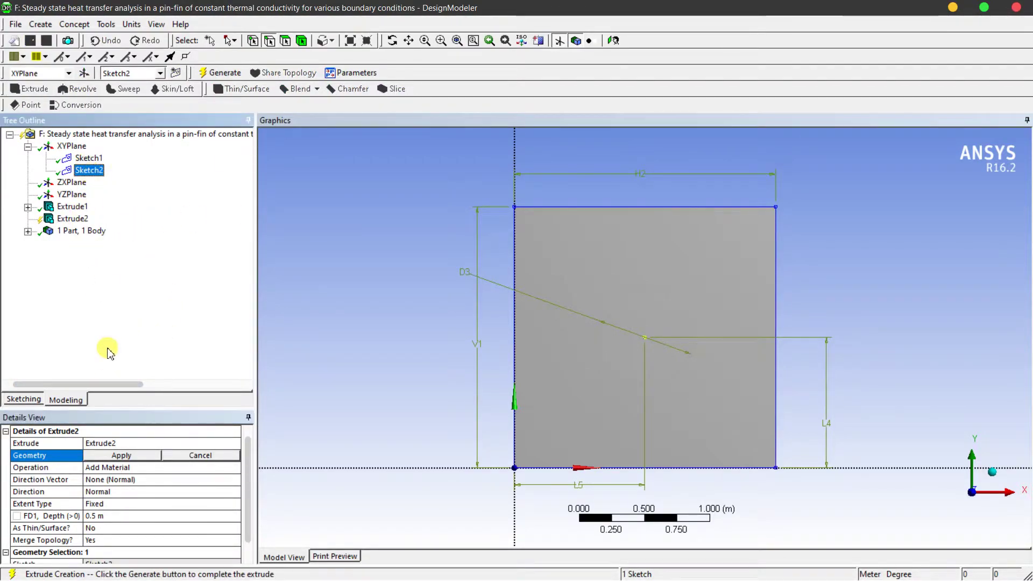
pyautogui.click(122, 456)
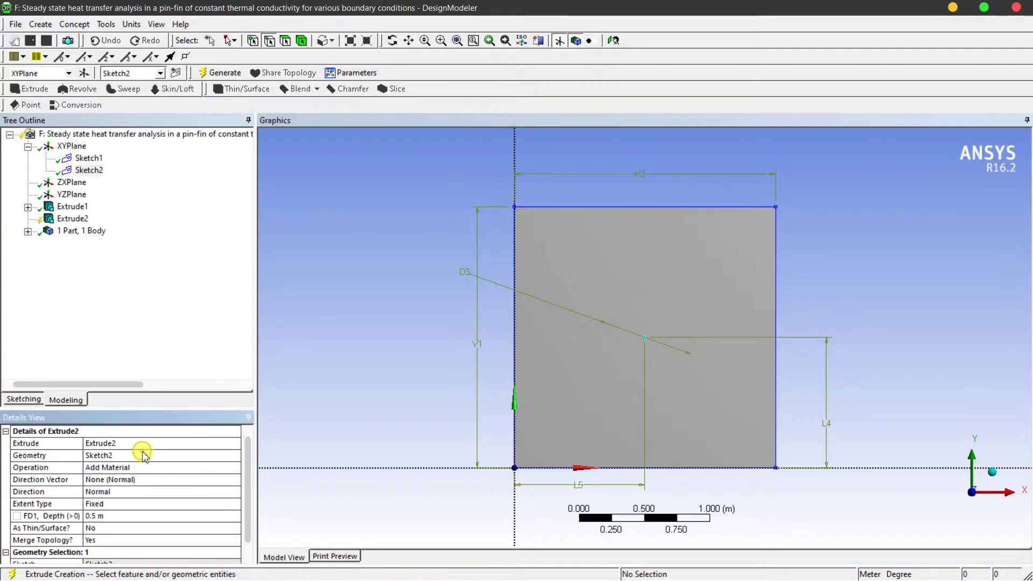
pyautogui.click(209, 73)
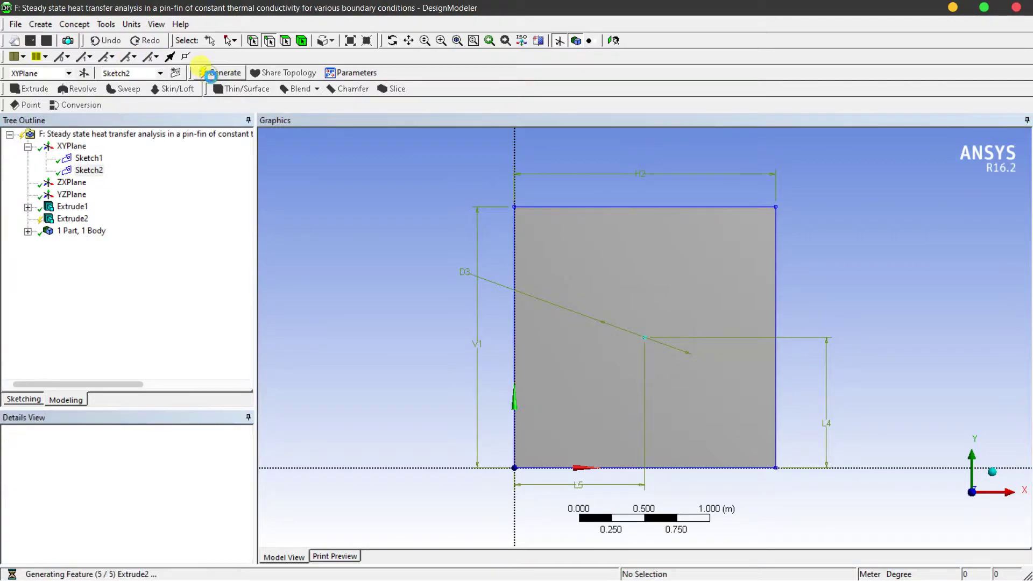
pyautogui.click(992, 477)
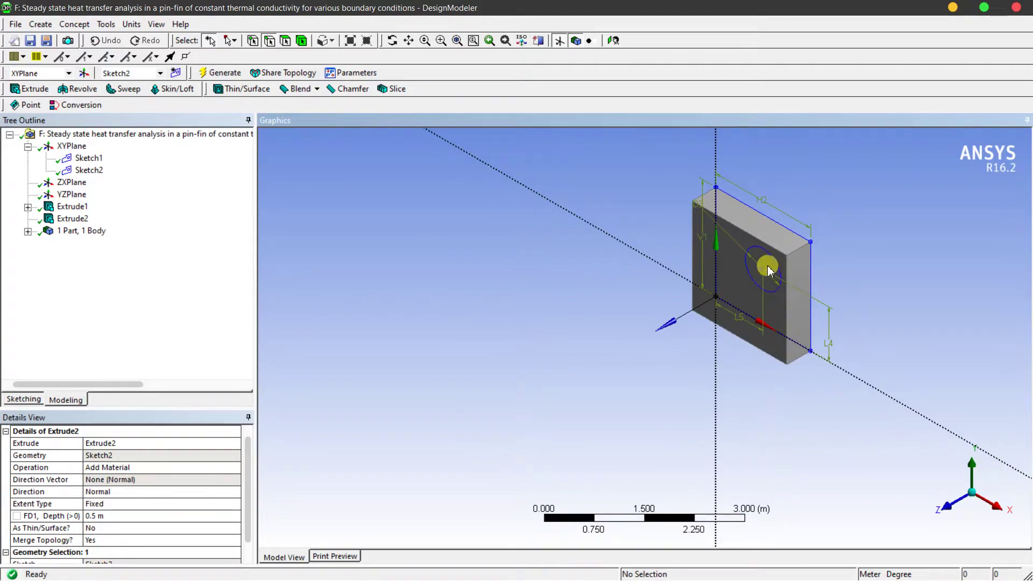
# Step: Set the depth of the circle's extrusion to 5 m and regenerate the model to form the cylindrical pin
pyautogui.click(108, 516)
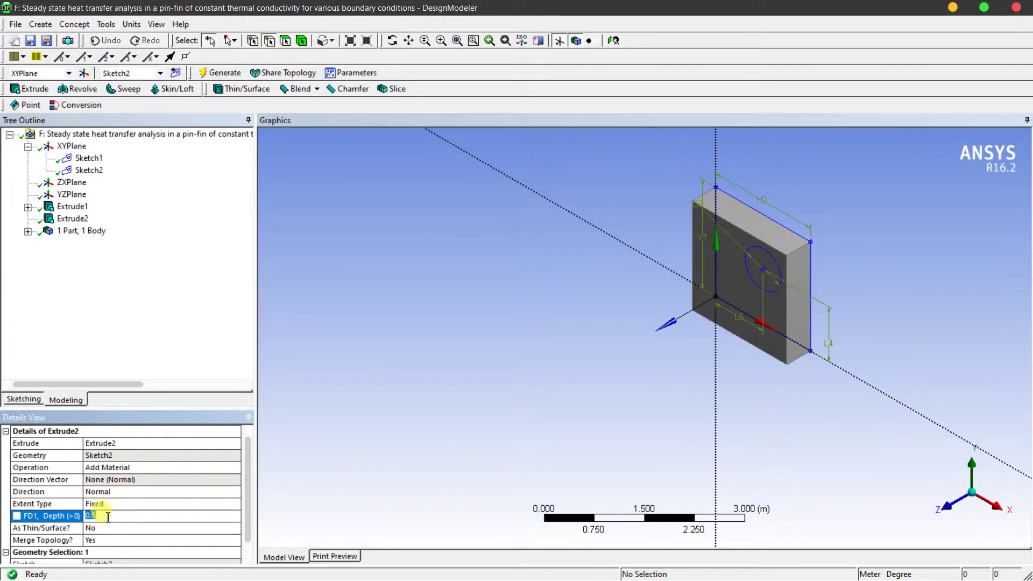
pyautogui.write('5')
pyautogui.press('Return')
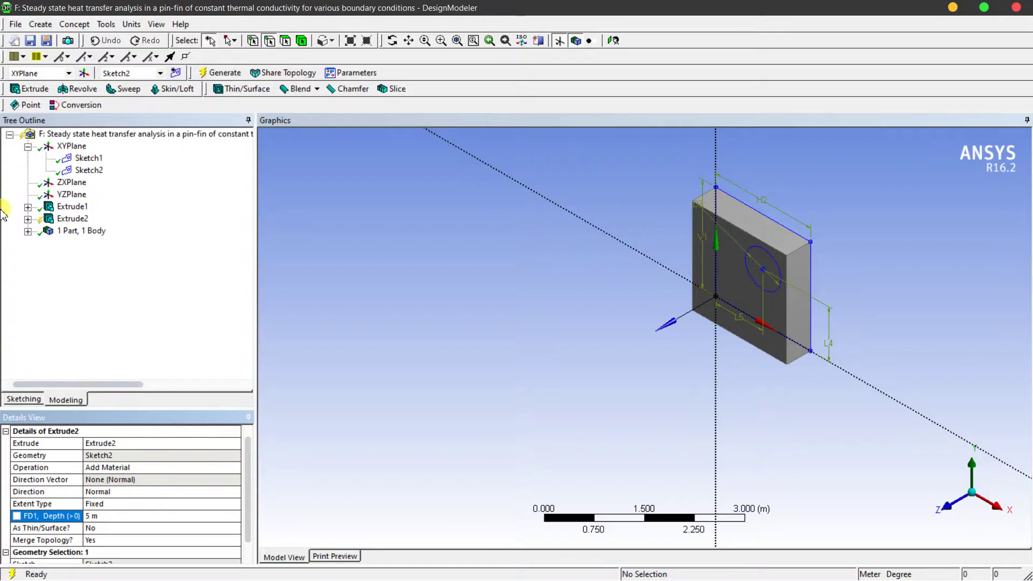
pyautogui.click(222, 76)
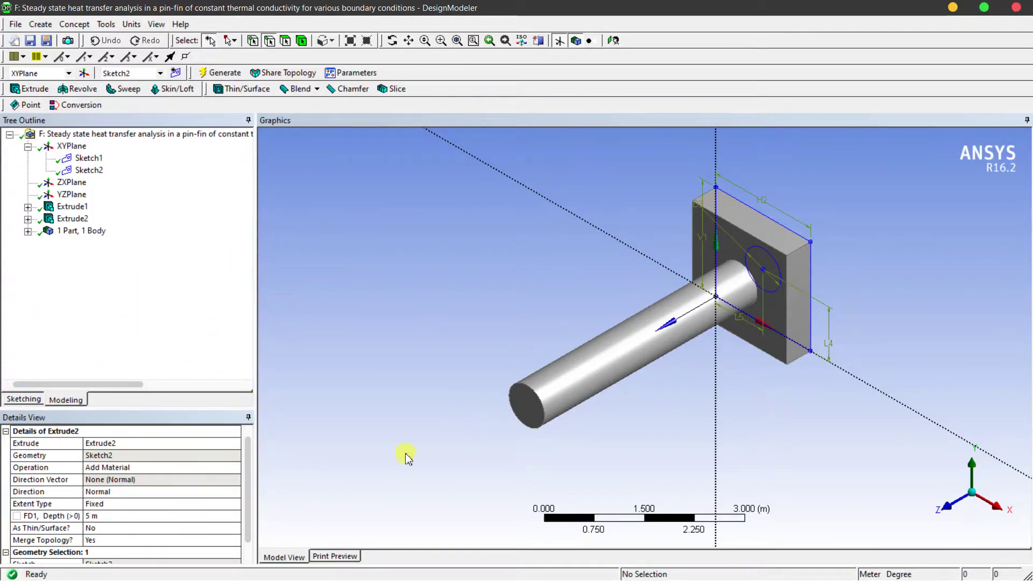
# Step: Set the base plate sketch's horizontal and vertical side lengths to 3 m each and regenerate the model
pyautogui.click(87, 159)
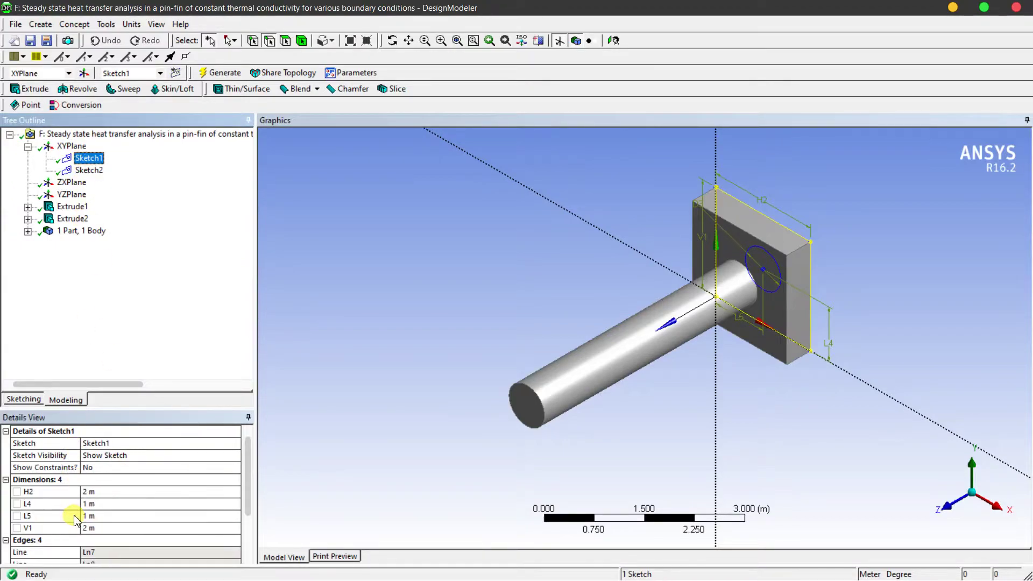
pyautogui.click(99, 490)
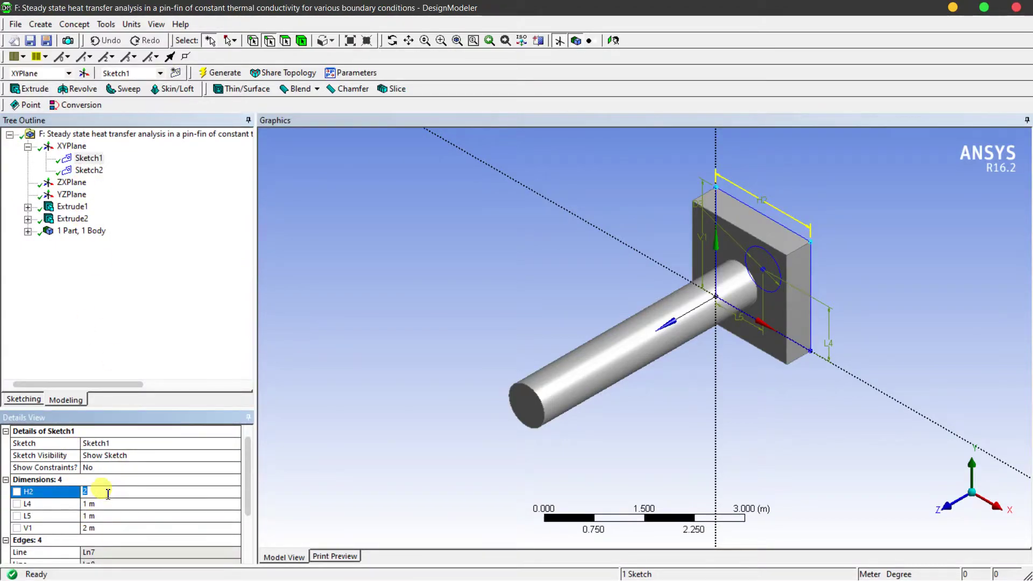
pyautogui.write('3')
pyautogui.click(101, 490)
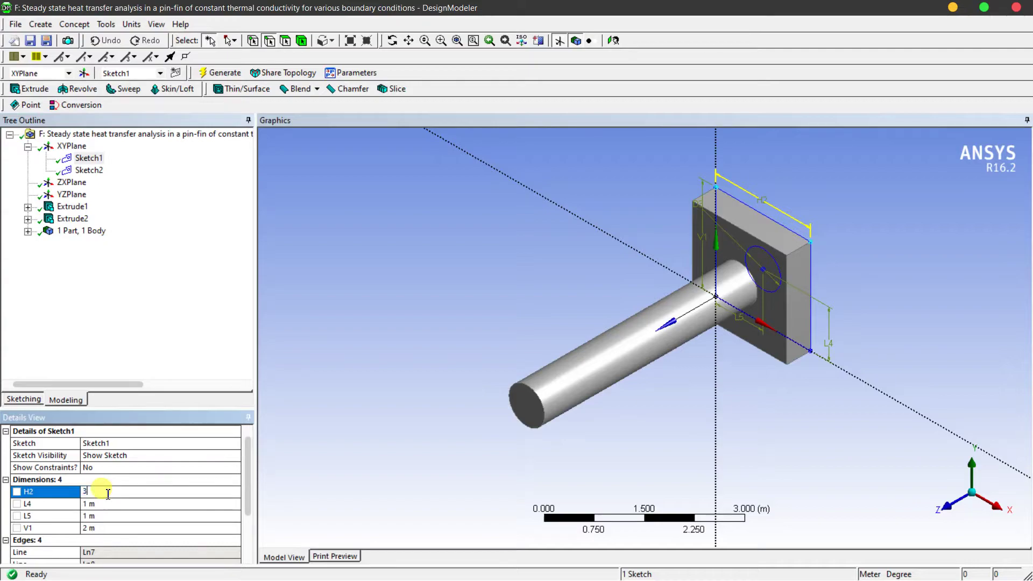
pyautogui.press('Return')
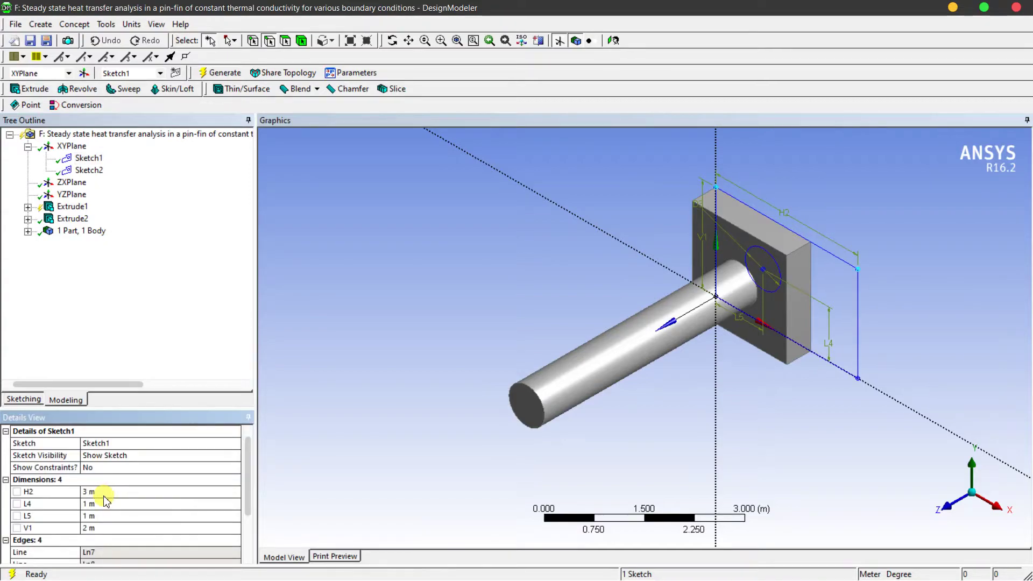
pyautogui.click(117, 529)
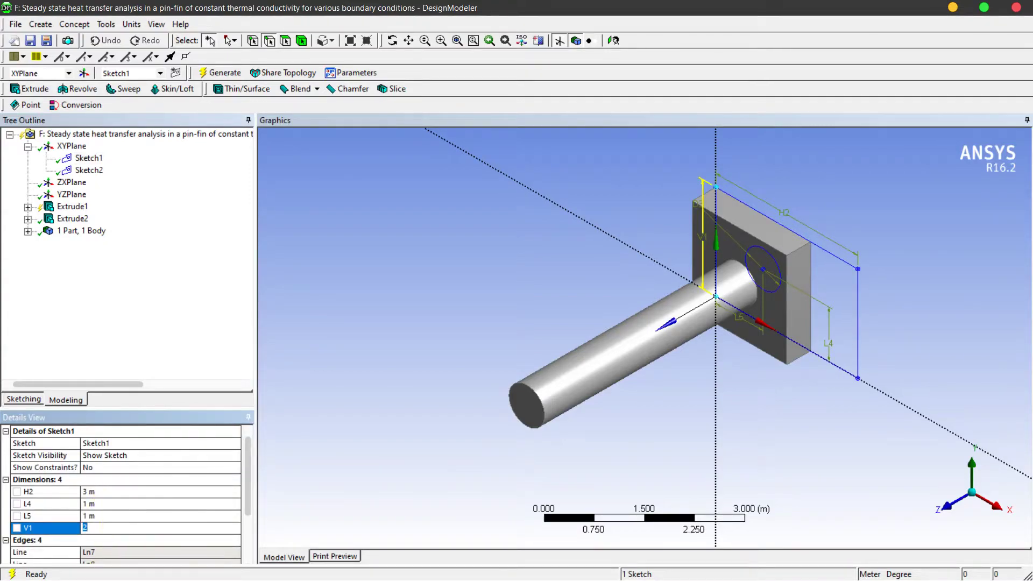
pyautogui.write('3')
pyautogui.press('Return')
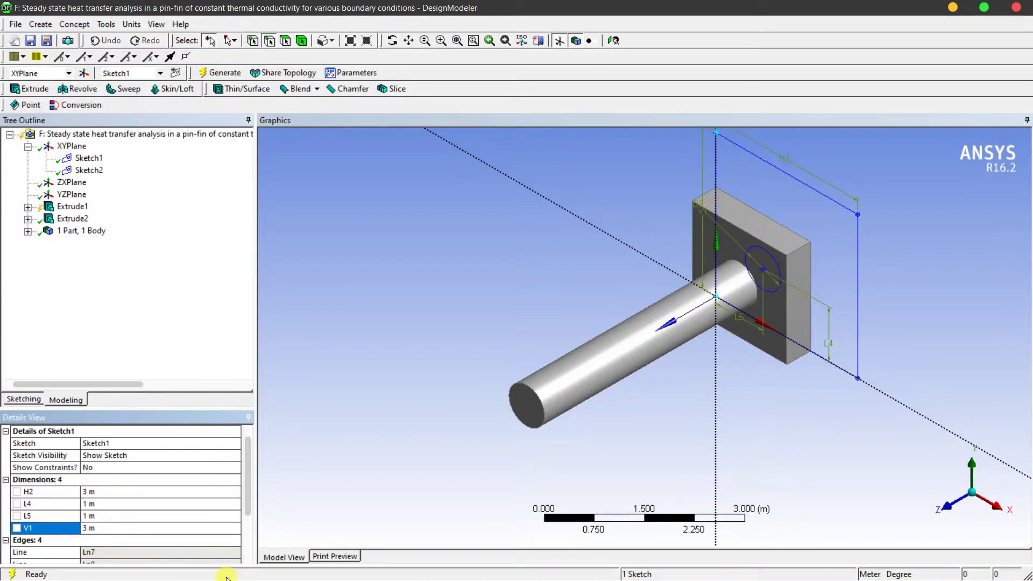
pyautogui.click(218, 72)
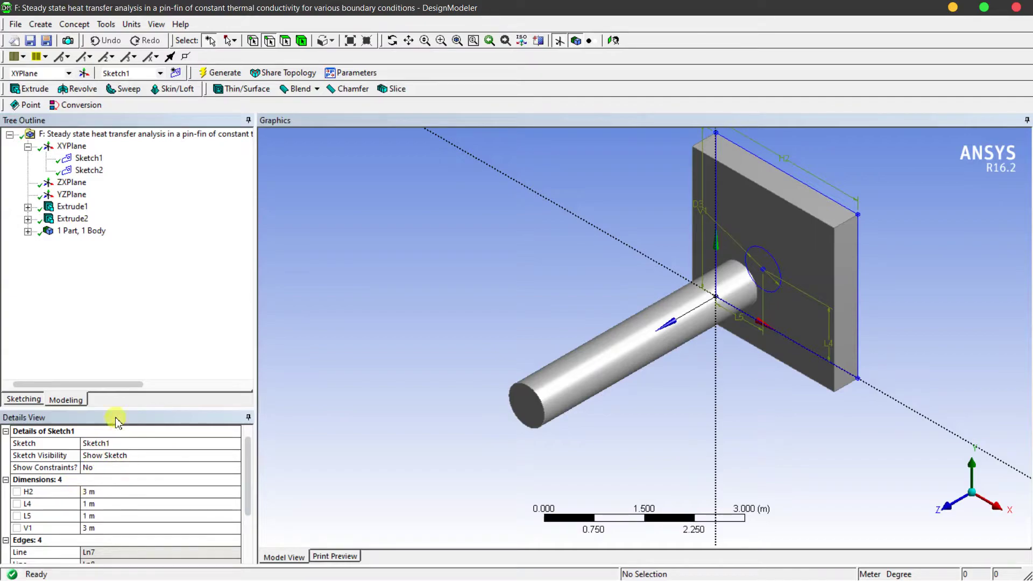
# Step: Set both distances locating the pin circle's centre from the plate edges to 1.5 m and regenerate the model
pyautogui.click(87, 172)
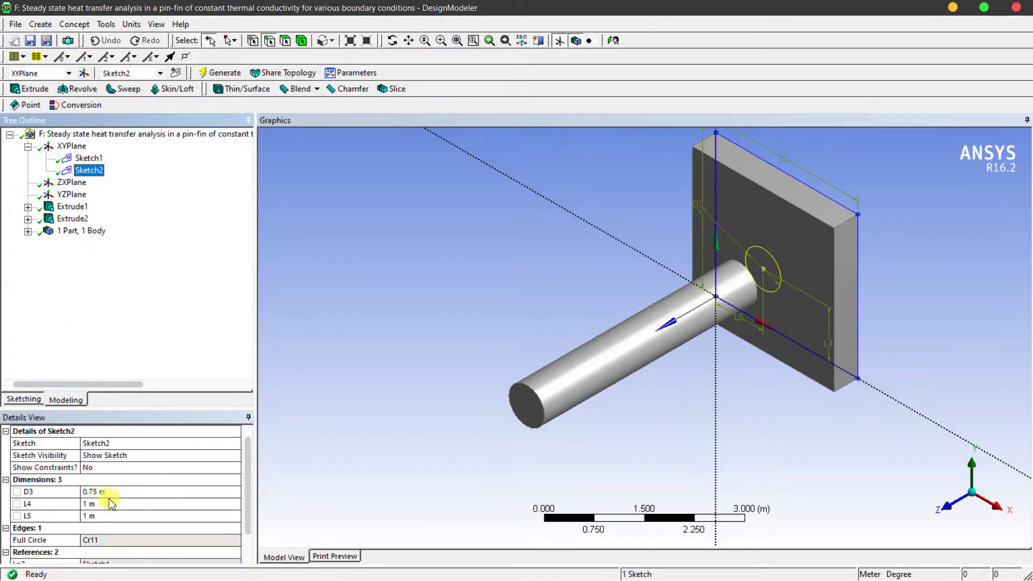
pyautogui.click(102, 503)
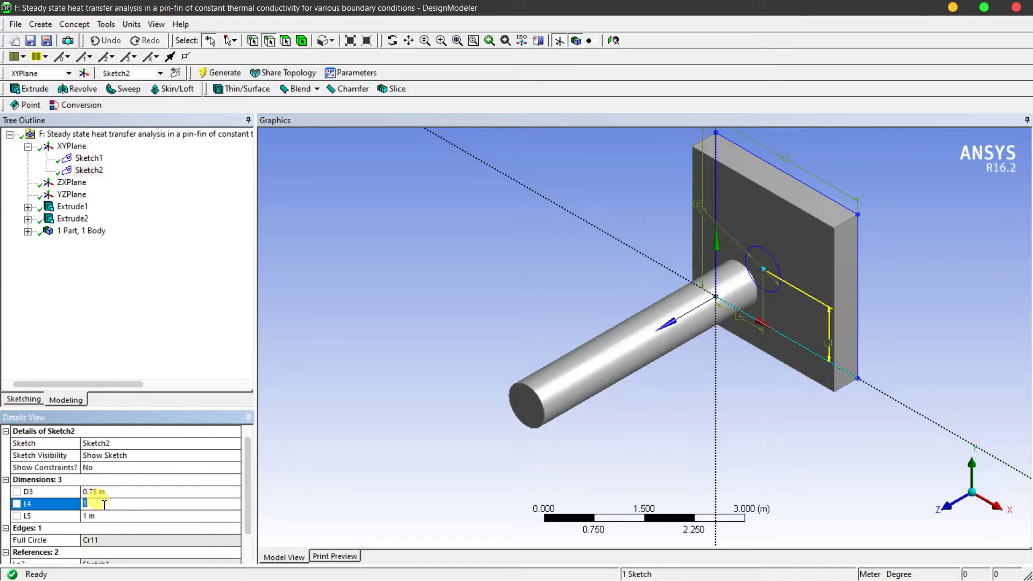
pyautogui.write('1.5')
pyautogui.press('Return')
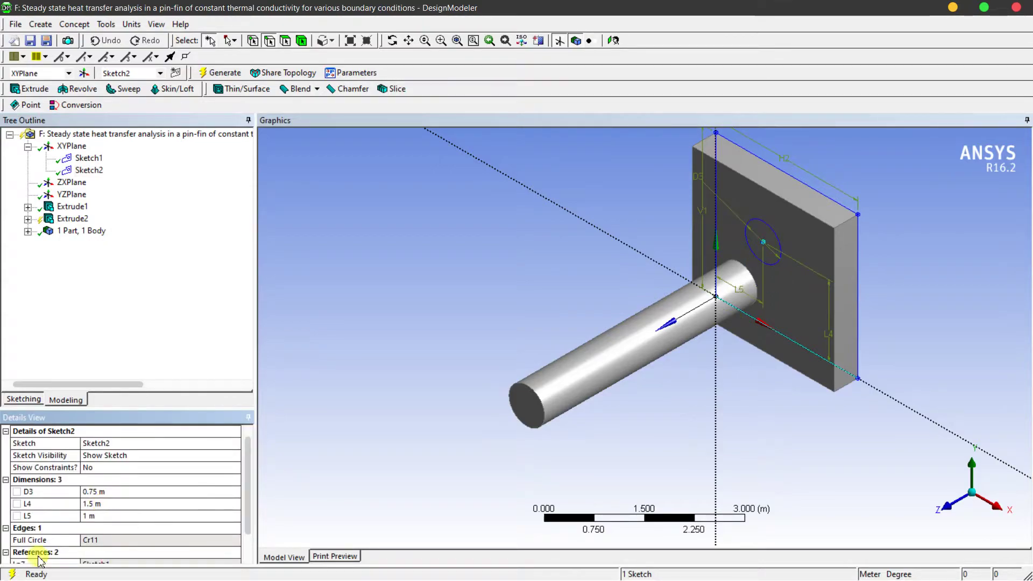
pyautogui.click(100, 515)
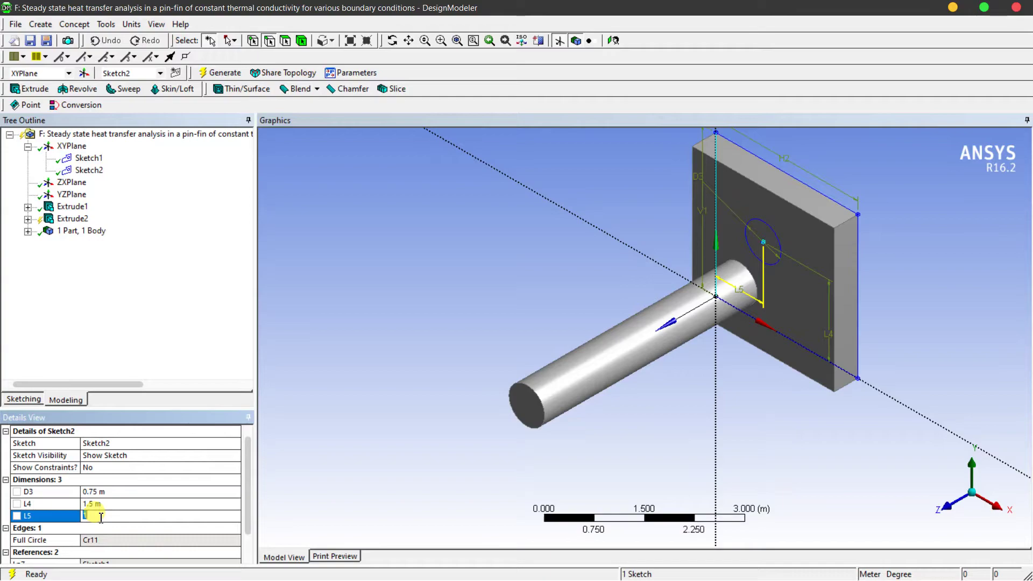
pyautogui.write('1.5')
pyautogui.press('Return')
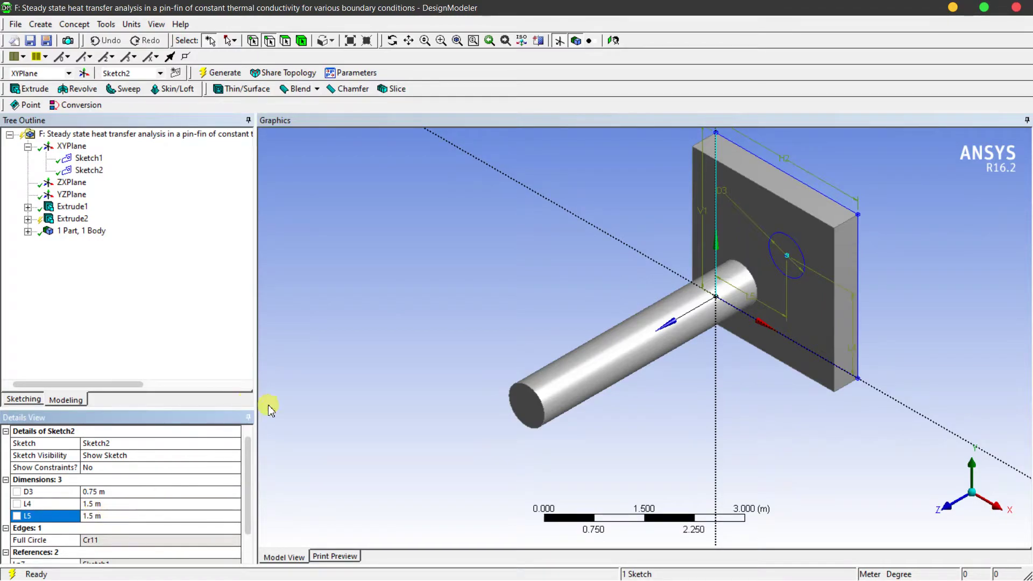
pyautogui.click(236, 72)
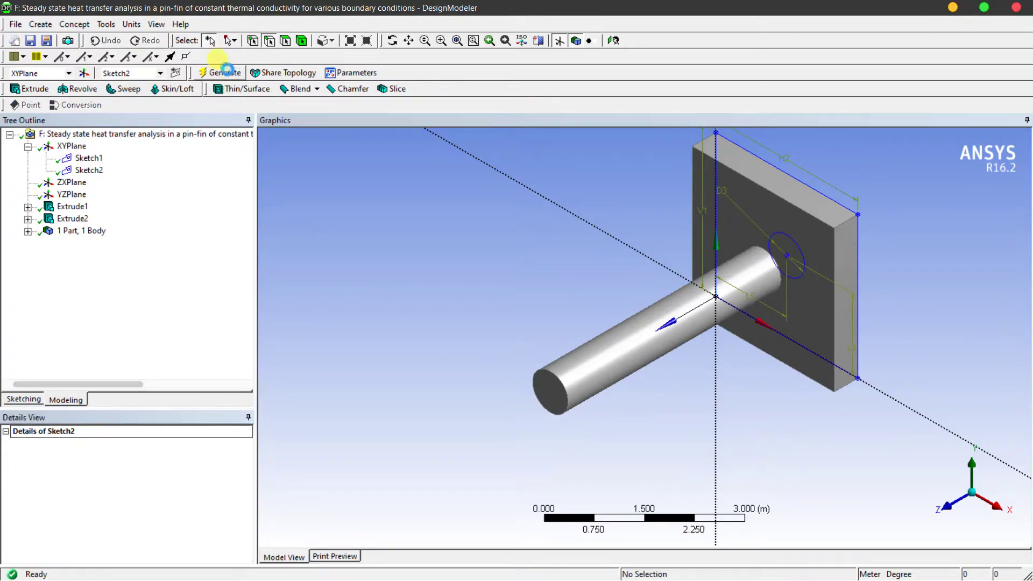
# Step: Set the pin's extrusion depth to 6 m, regenerate the model and return to the isometric view
pyautogui.moveTo(796, 429); pyautogui.dragTo(763, 433, button='middle')
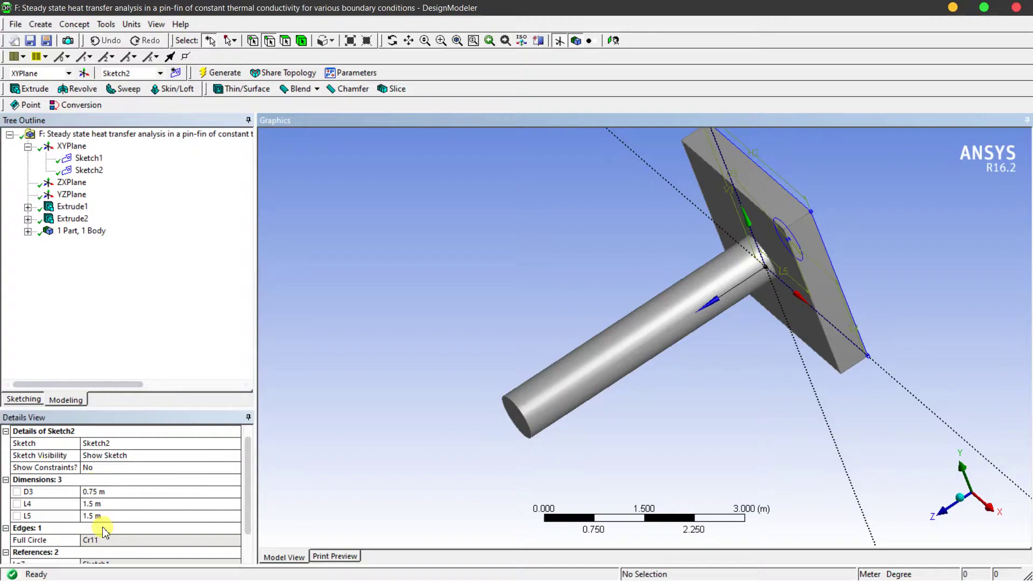
pyautogui.click(72, 219)
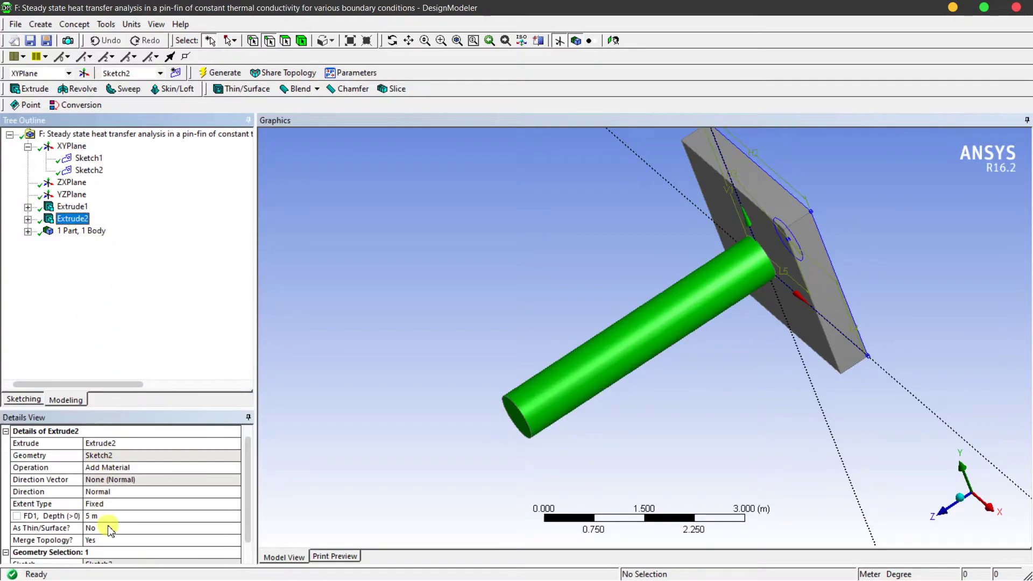
pyautogui.click(106, 517)
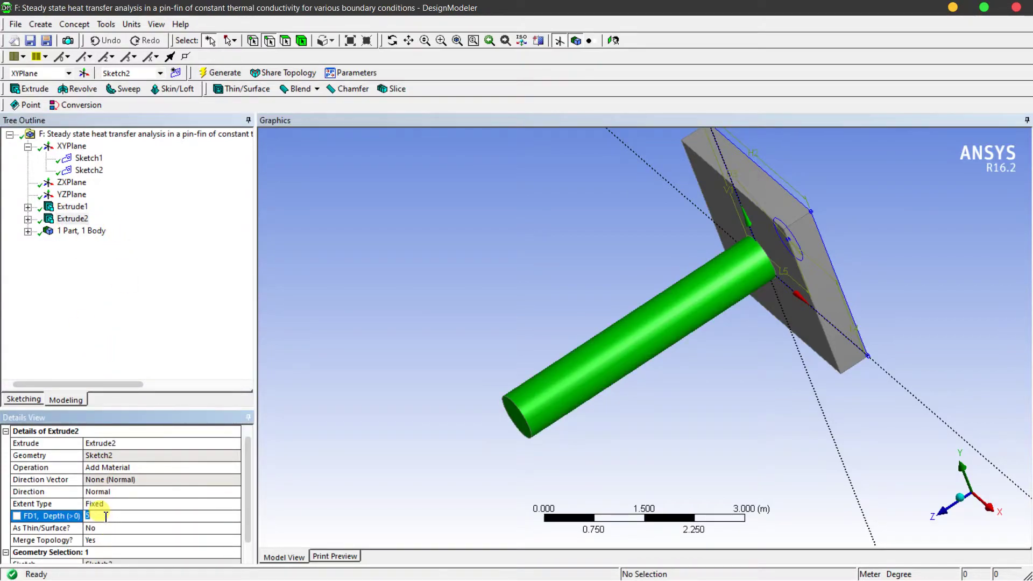
pyautogui.write('6')
pyautogui.press('Return')
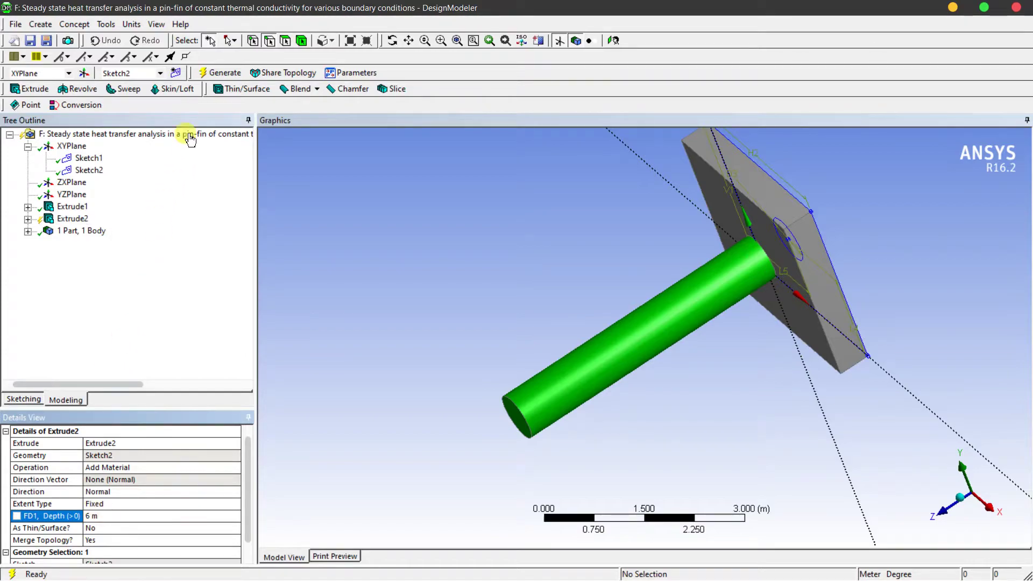
pyautogui.click(226, 74)
pyautogui.moveTo(364, 358); pyautogui.dragTo(393, 330, button='middle')
pyautogui.click(968, 479)
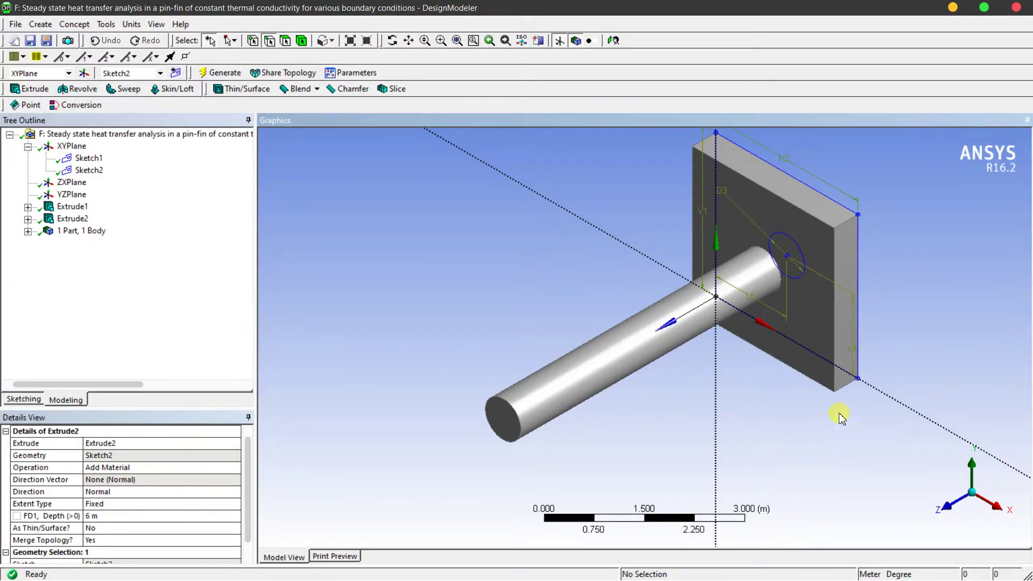
# Step: Check the circle's position on the plate face-on, restore the isometric view and close DesignModeler to return to the Workbench project
pyautogui.click(614, 41)
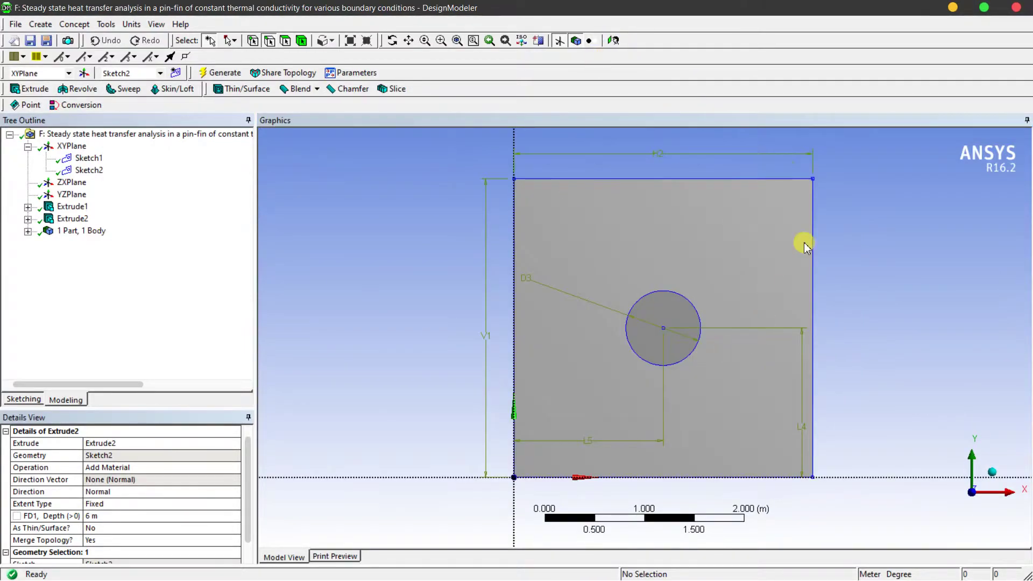
pyautogui.click(993, 473)
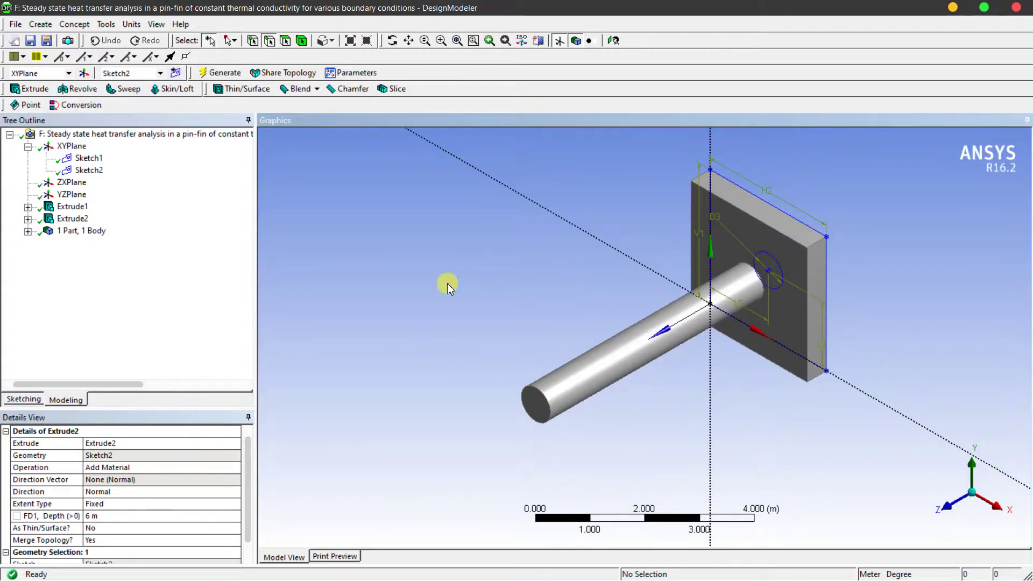
pyautogui.click(25, 25)
pyautogui.click(48, 264)
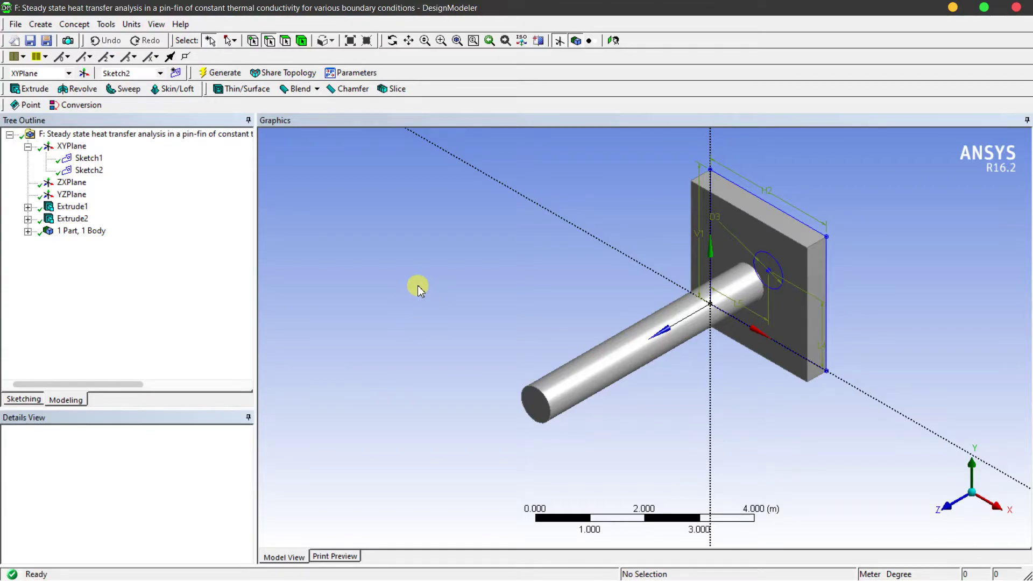
pyautogui.press('ctrl+section')
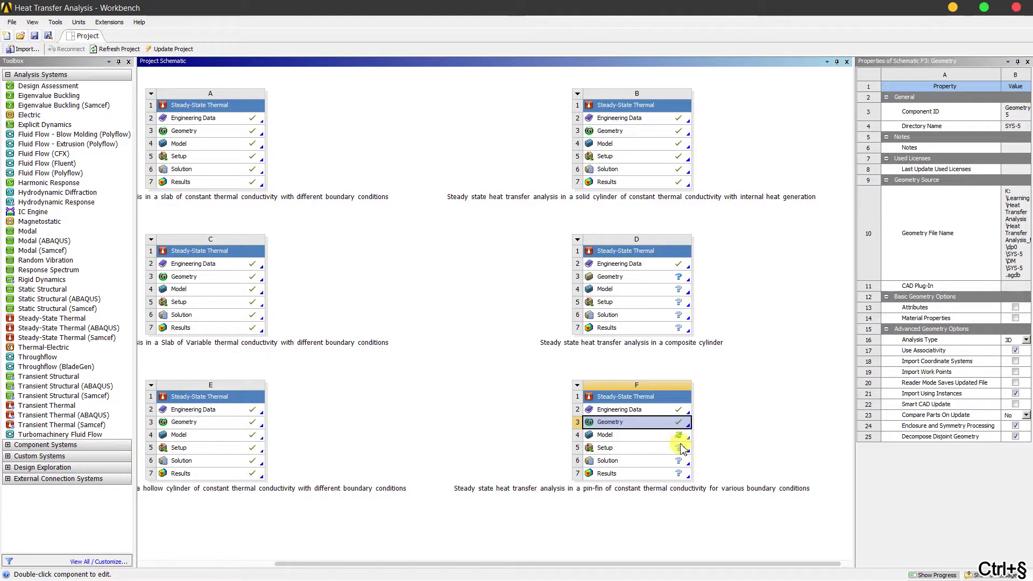
# Step: Open the Model cell of the pin-fin Steady-State Thermal system F in Mechanical and view the geometry isometrically
pyautogui.click(677, 441)
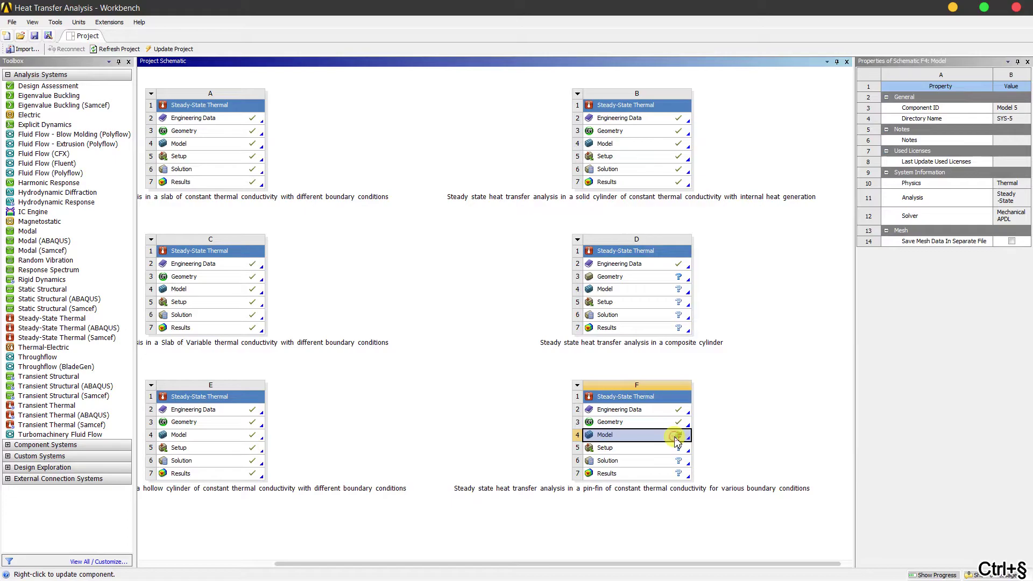
pyautogui.rightClick(677, 441)
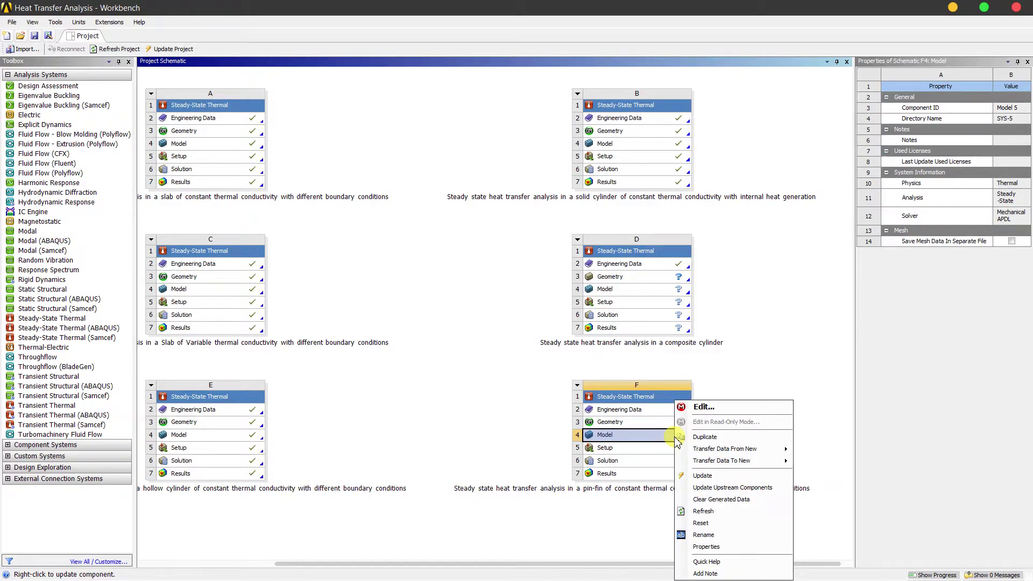
pyautogui.click(702, 408)
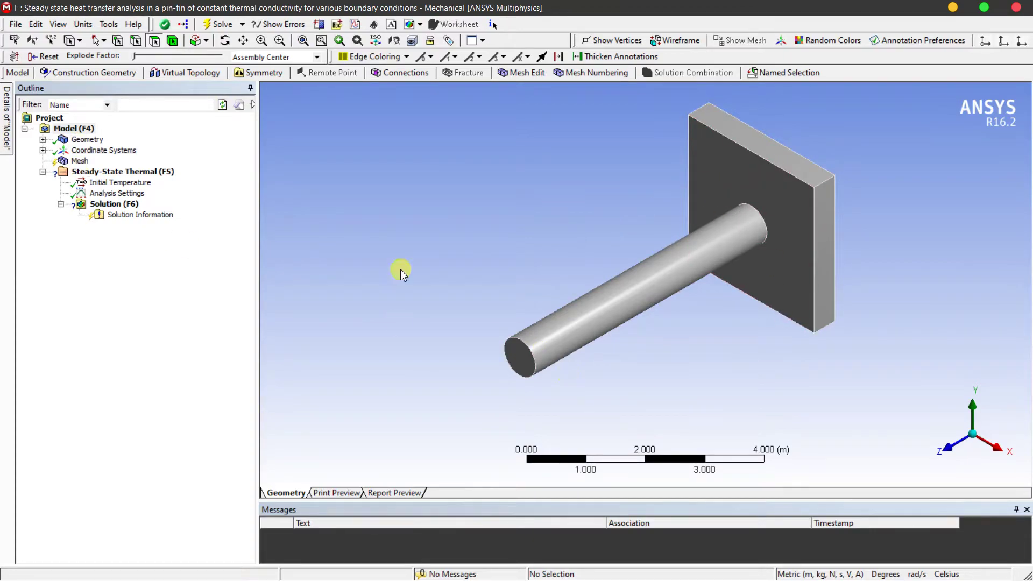
pyautogui.moveTo(370, 240); pyautogui.dragTo(737, 235, button='middle')
pyautogui.click(979, 408)
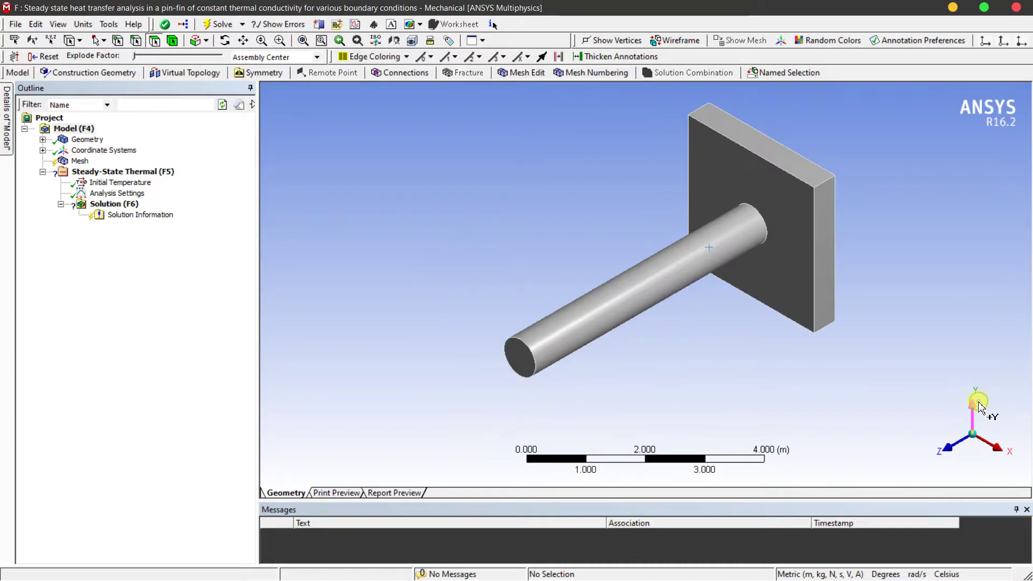
# Step: Select the mesh object and keep its details permanently displayed below the model outline
pyautogui.click(81, 161)
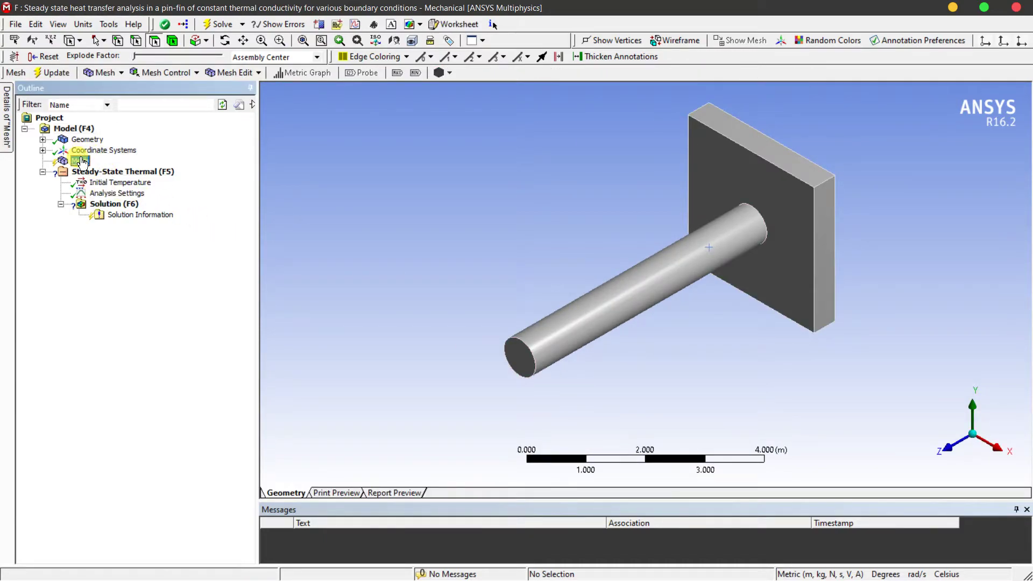
pyautogui.rightClick(80, 161)
pyautogui.click(151, 141)
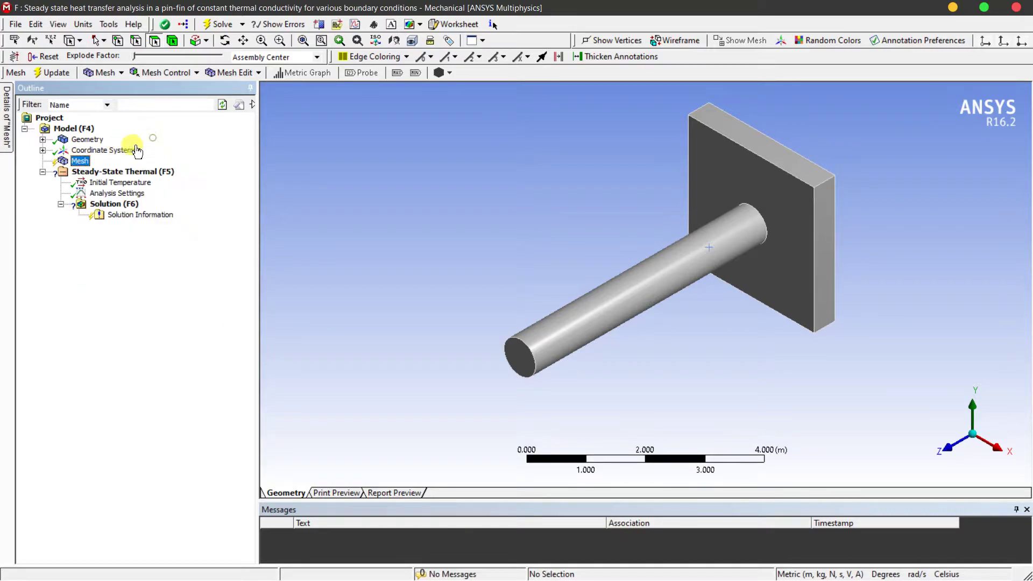
pyautogui.click(75, 164)
pyautogui.moveTo(4, 141)
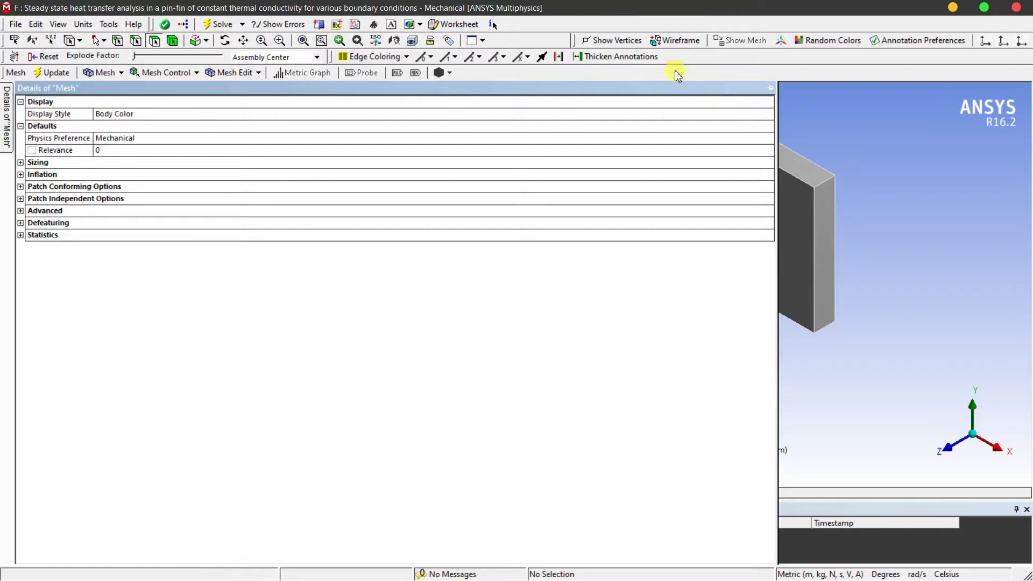
pyautogui.click(770, 89)
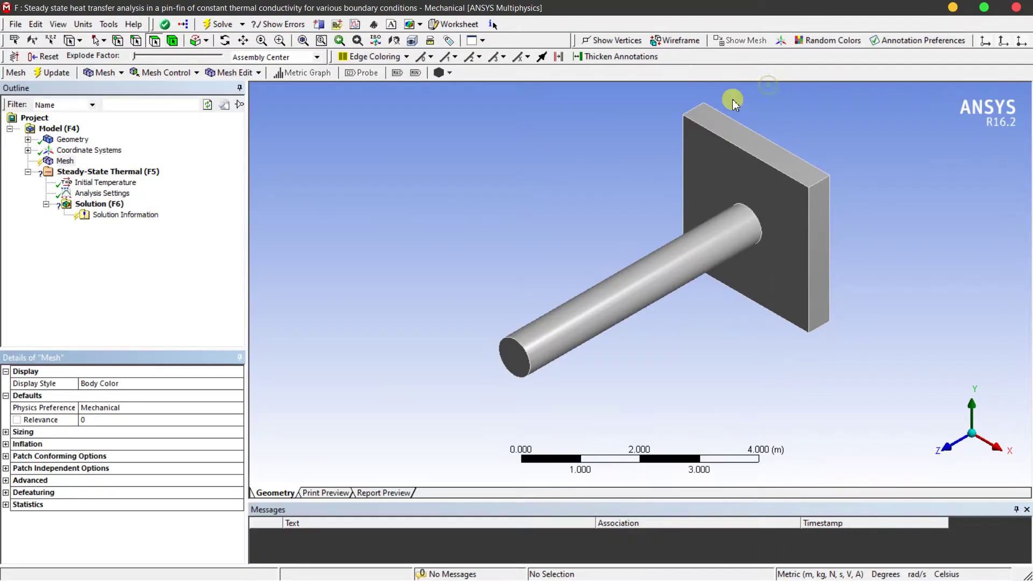
# Step: Set the relevance center in the mesh sizing options to Fine
pyautogui.click(6, 432)
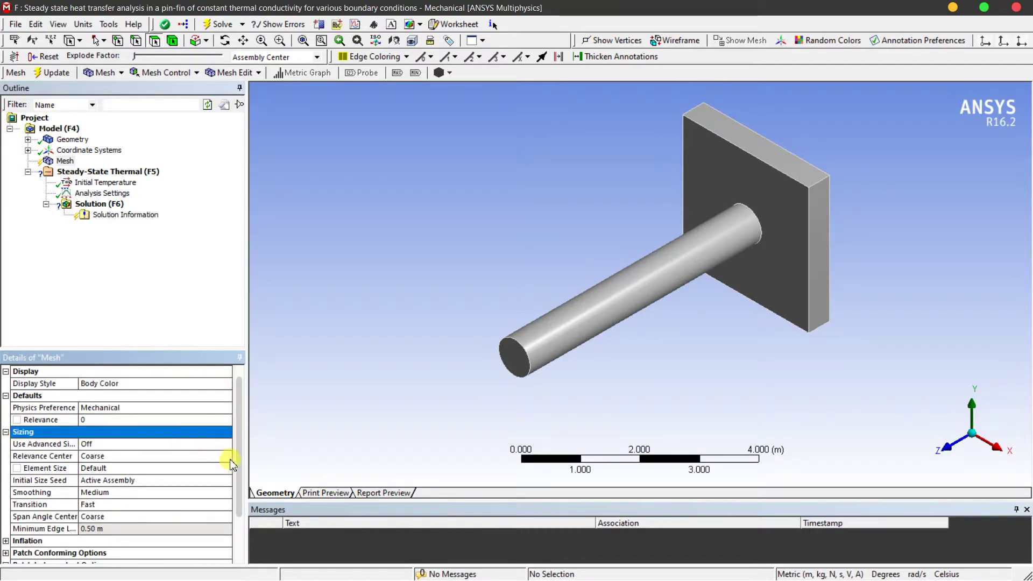
pyautogui.click(212, 457)
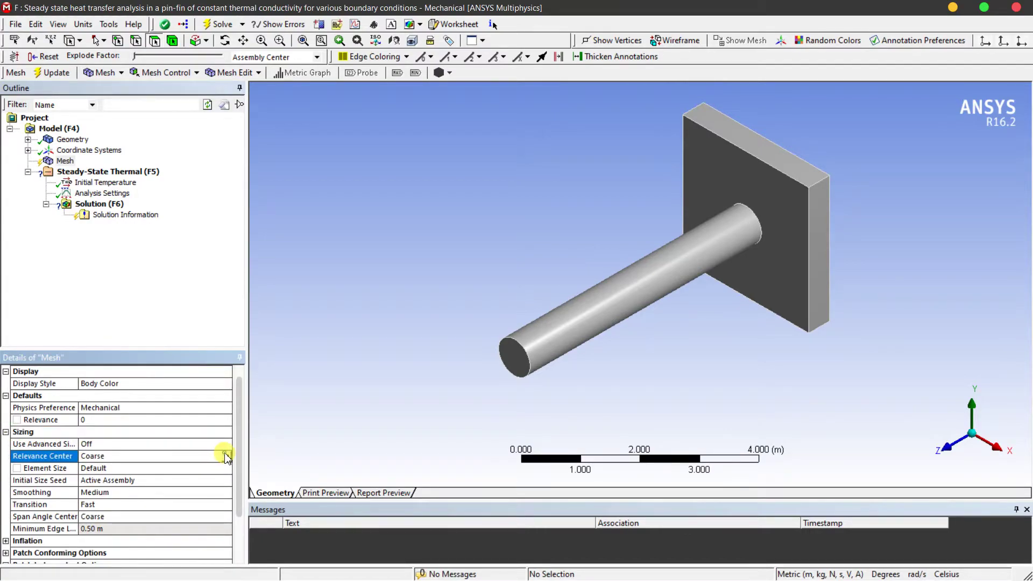
pyautogui.click(225, 456)
pyautogui.click(141, 483)
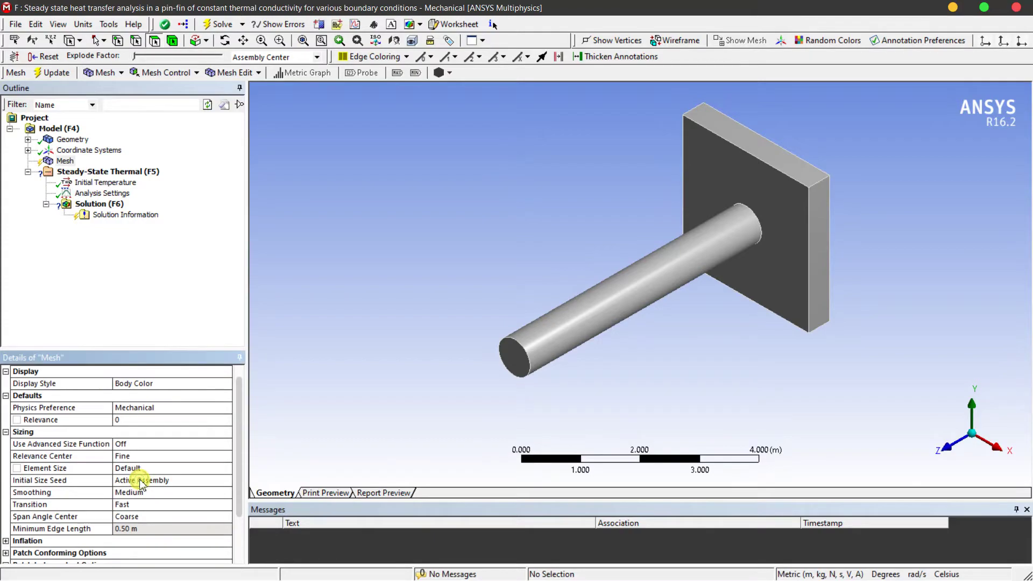
# Step: Insert a Refinement control under the mesh and start choosing the geometry it applies to
pyautogui.click(63, 161)
pyautogui.rightClick(63, 163)
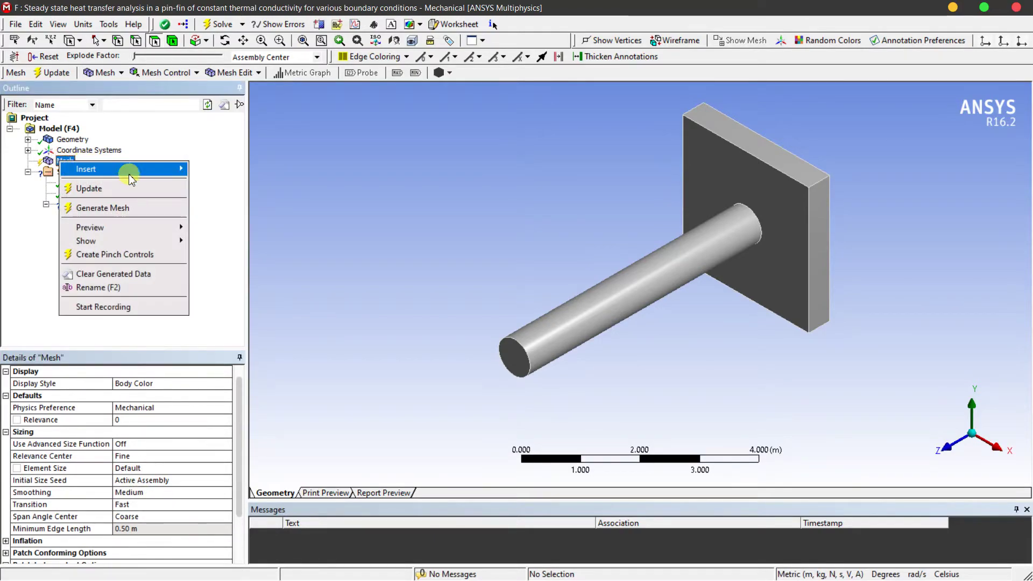
pyautogui.moveTo(131, 169)
pyautogui.click(210, 218)
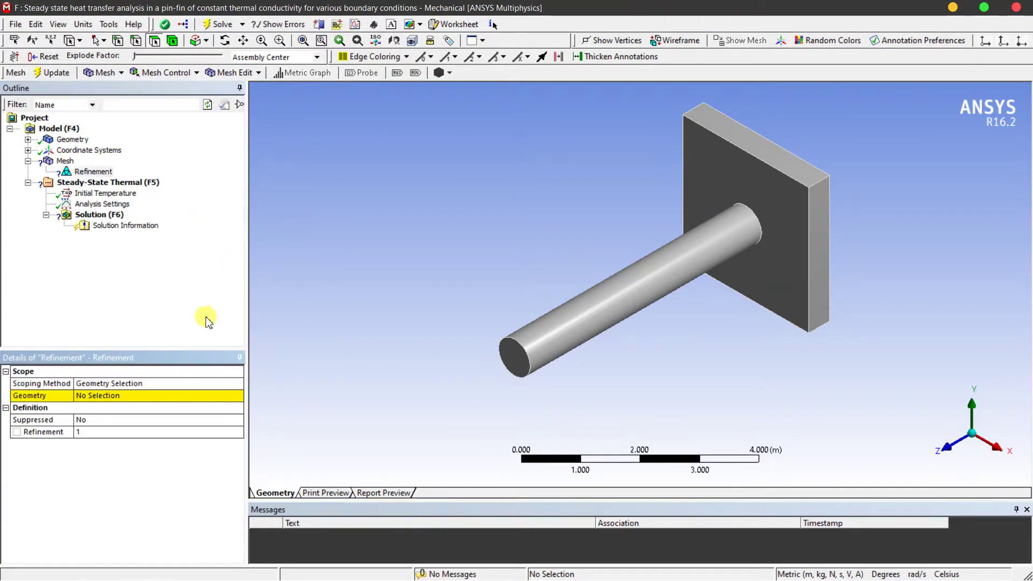
pyautogui.click(153, 399)
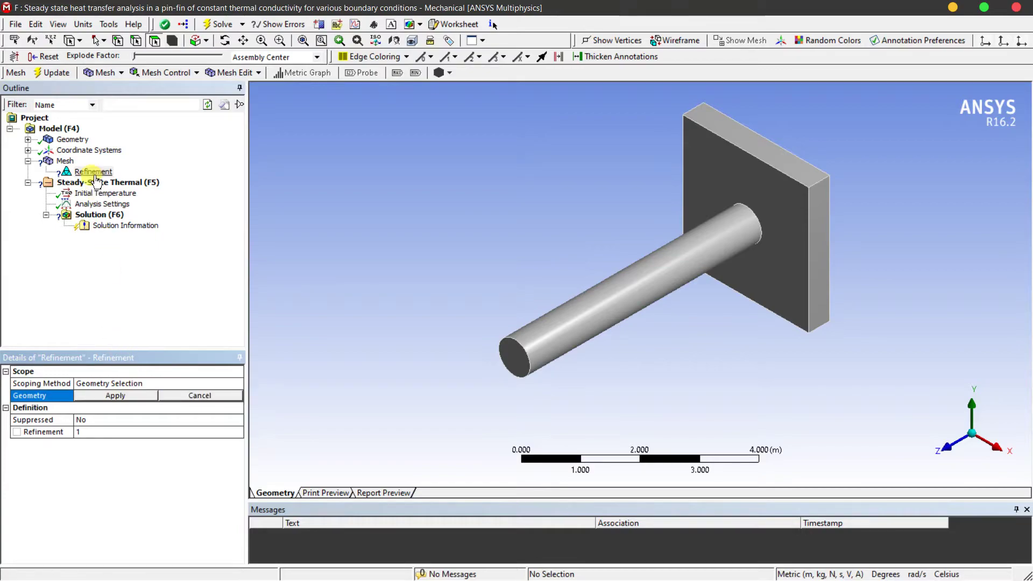